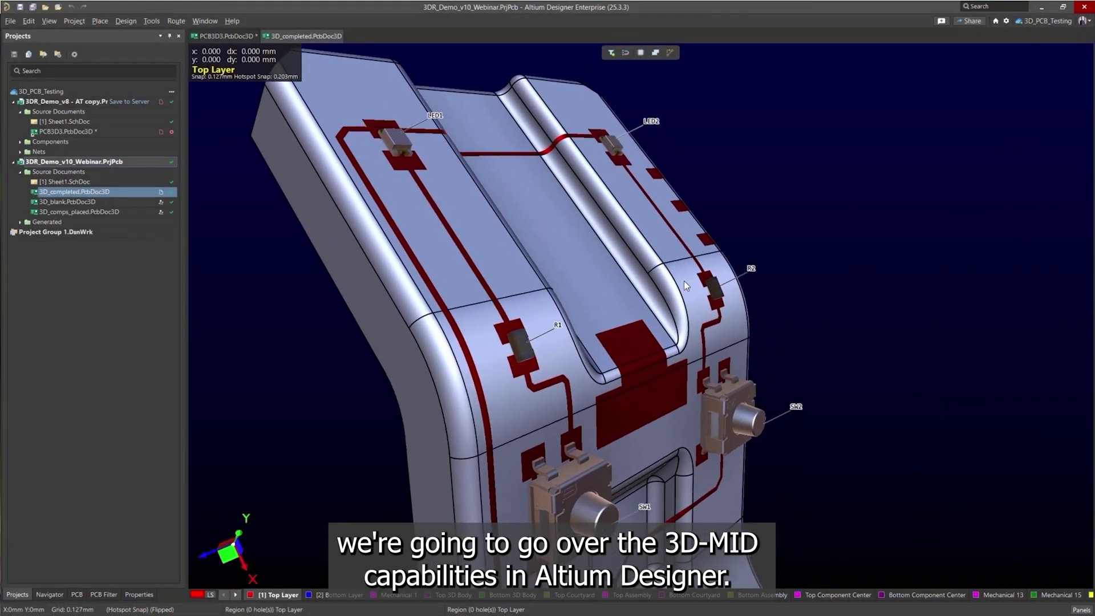
# Orbit the finished 3D_completed demo board to inspect LED1 and R1 from several angles.
pyautogui.moveTo(684, 281); pyautogui.dragTo(661, 227, button='right')
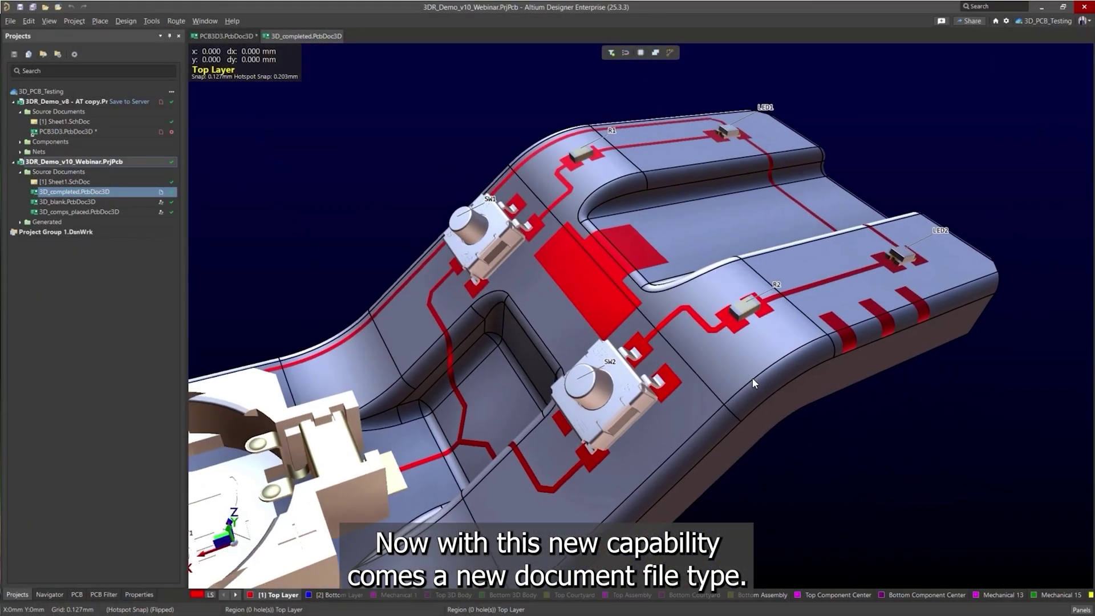
pyautogui.keyDown('shift'); pyautogui.moveTo(752, 378); pyautogui.dragTo(885, 329, button='right'); pyautogui.keyUp('shift')
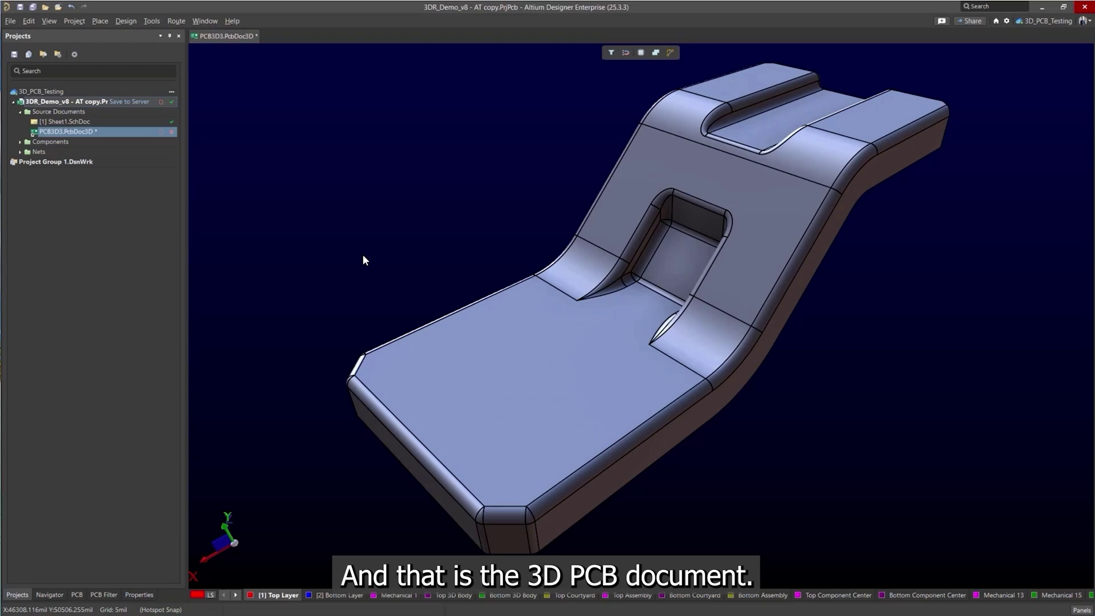
# Add a PCB3D document to the project, loading the Switch bezel STEP model as its substrate.
pyautogui.rightClick(72, 103)
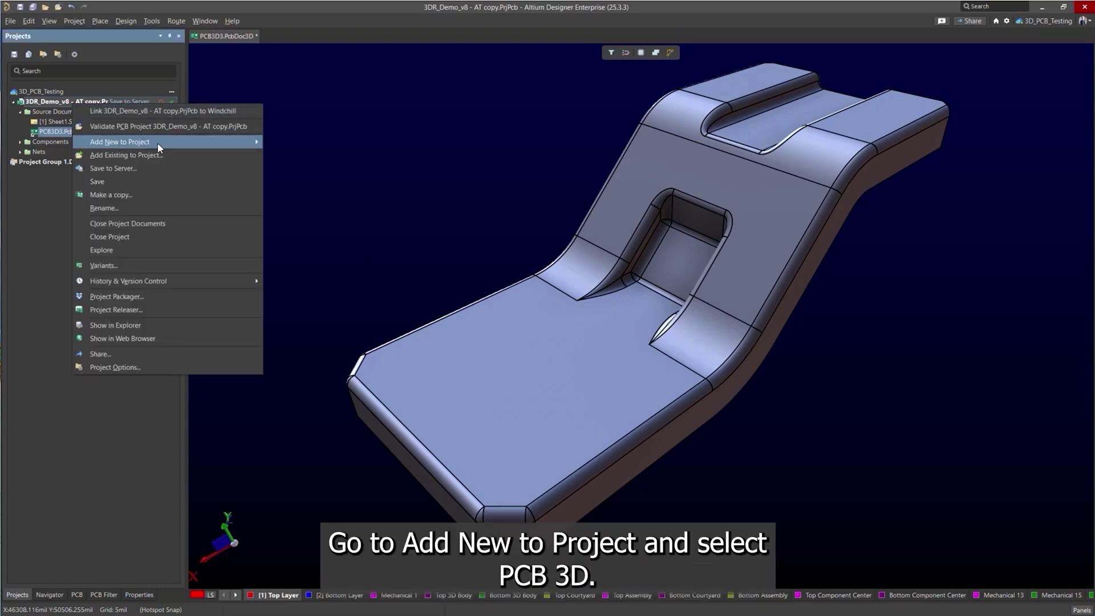
pyautogui.moveTo(160, 144)
pyautogui.click(329, 167)
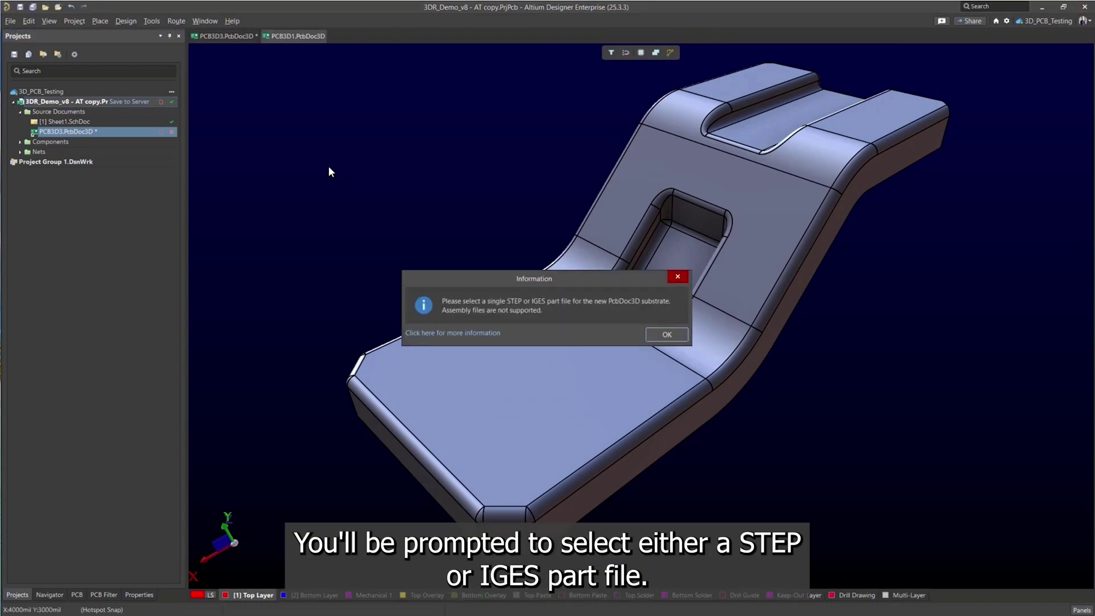
pyautogui.click(682, 335)
pyautogui.click(613, 315)
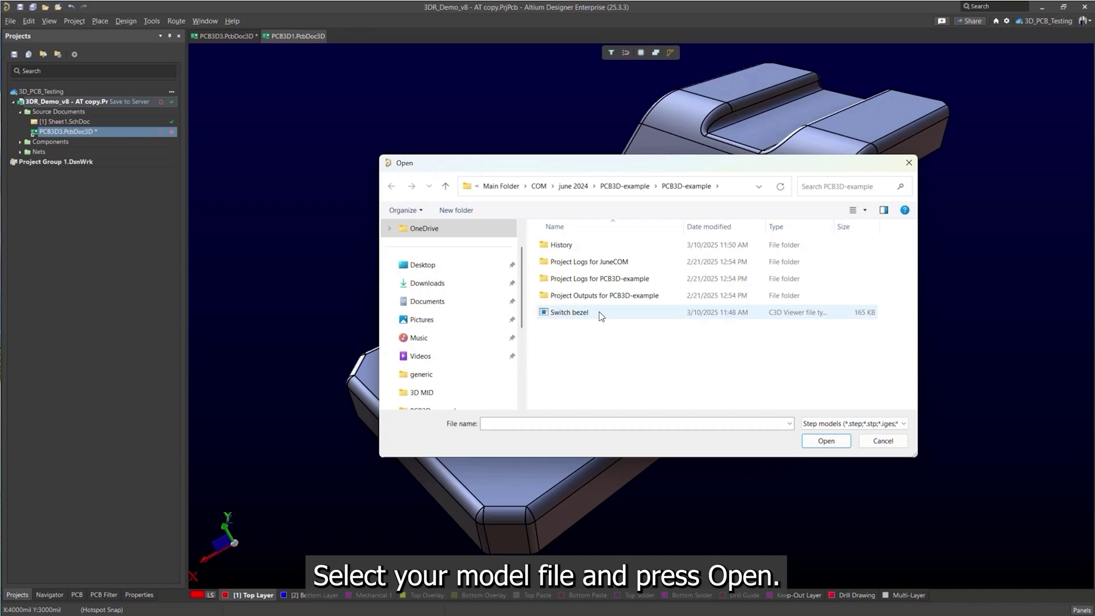
pyautogui.click(825, 441)
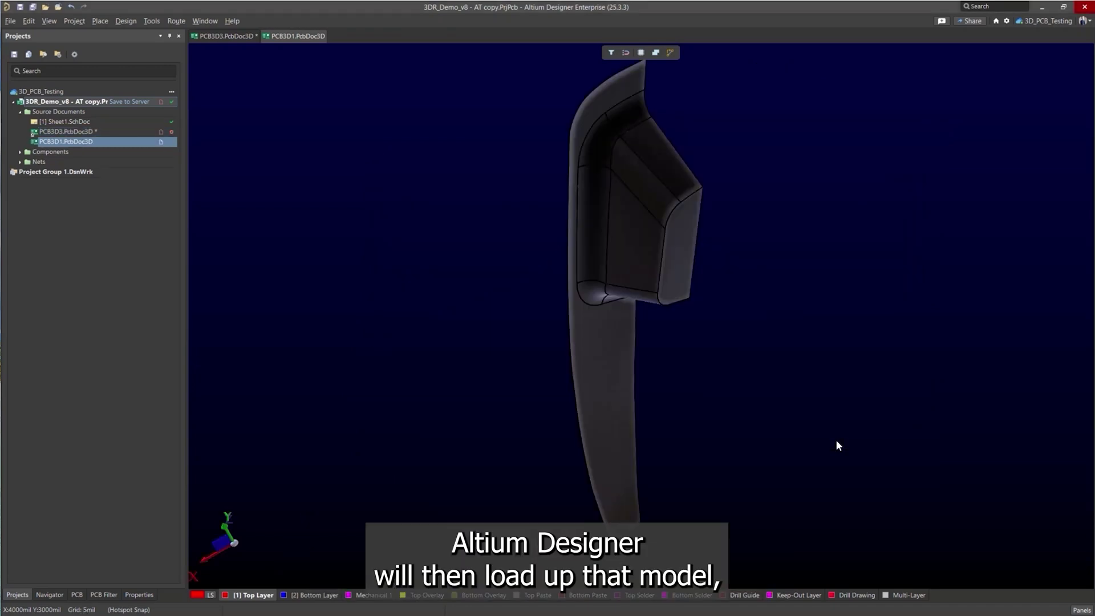
# View the Switch bezel model from below, then close the PCB3D1 document.
pyautogui.keyDown('shift'); pyautogui.moveTo(659, 200); pyautogui.dragTo(556, 310, button='right'); pyautogui.keyUp('shift')
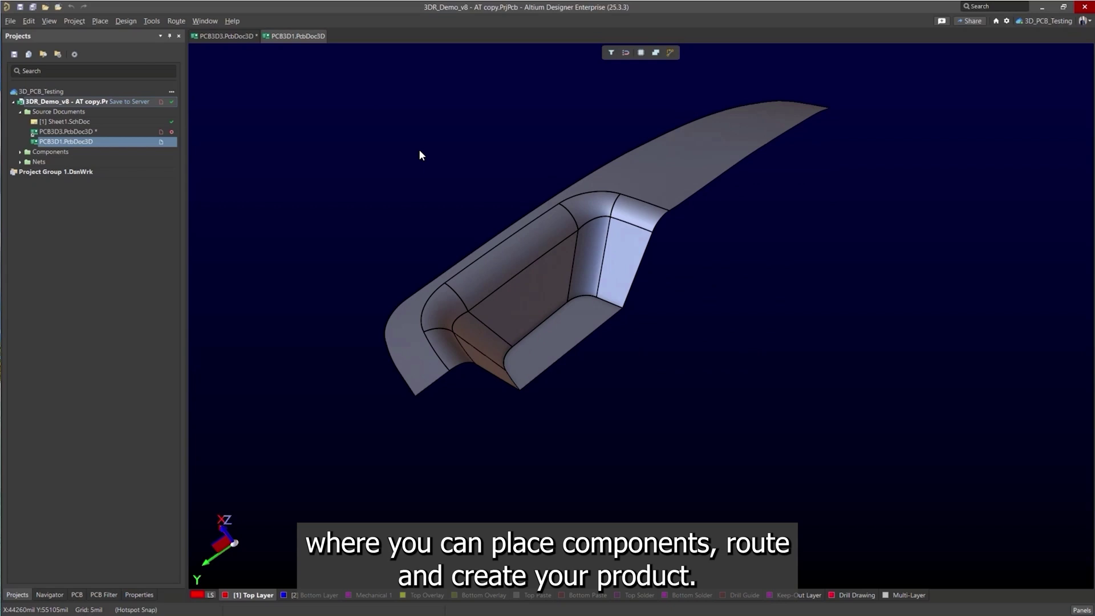
pyautogui.rightClick(312, 39)
pyautogui.click(333, 48)
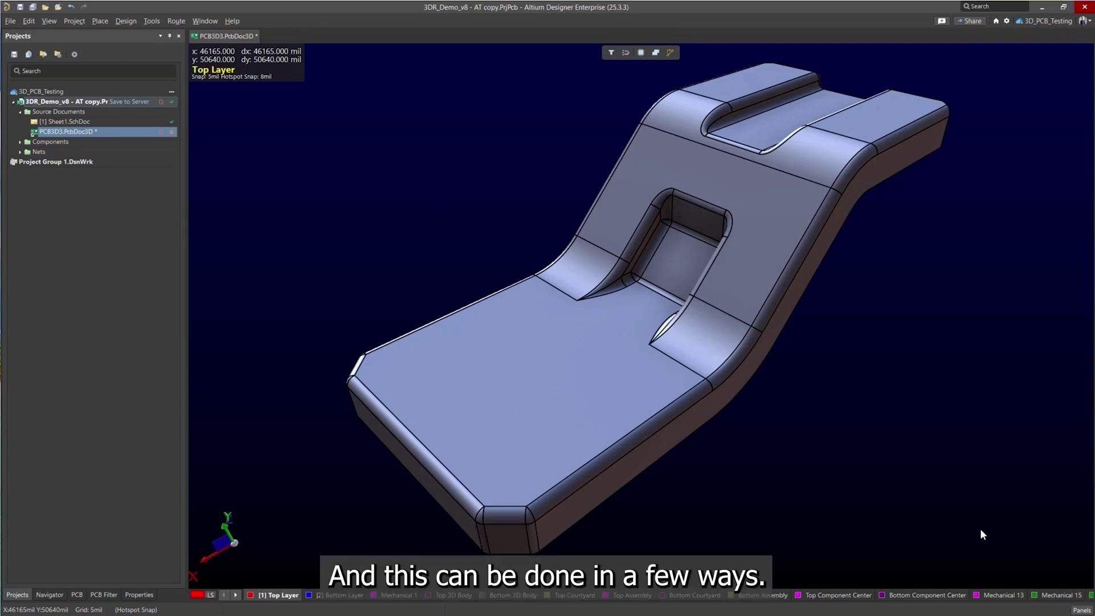
# Open the Components panel and trial-place, then delete, the BAL-NRF01D3 chip on the board.
pyautogui.click(1082, 610)
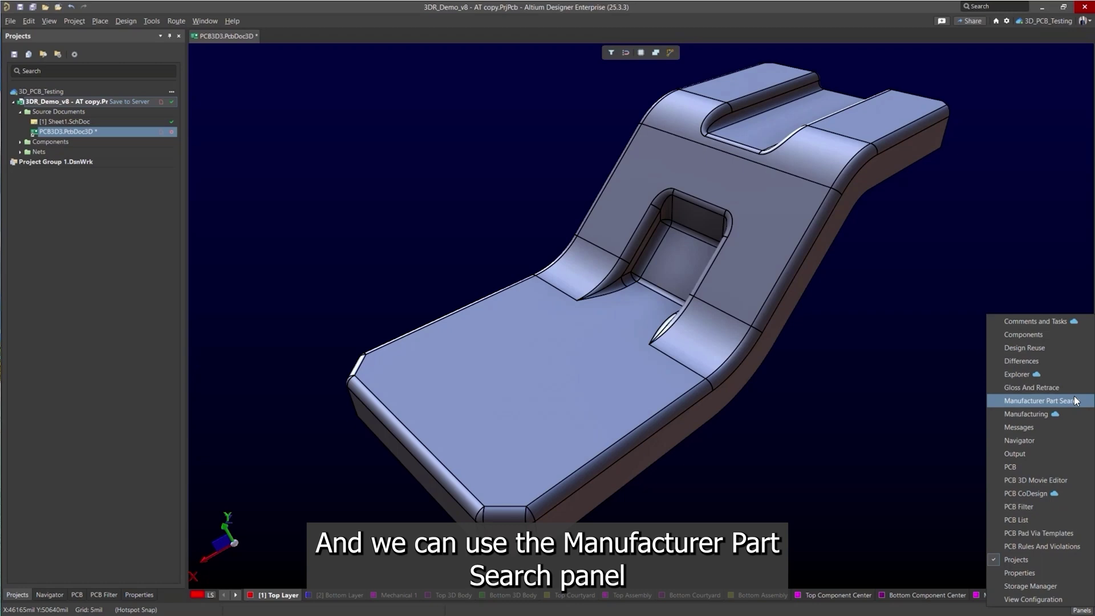
pyautogui.click(1032, 333)
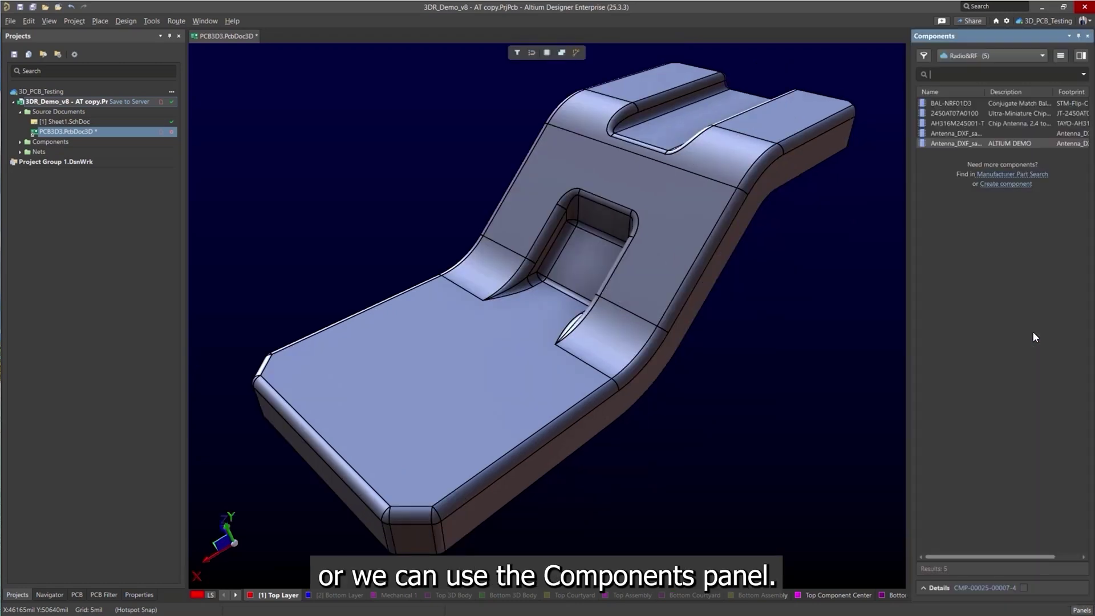
pyautogui.click(965, 103)
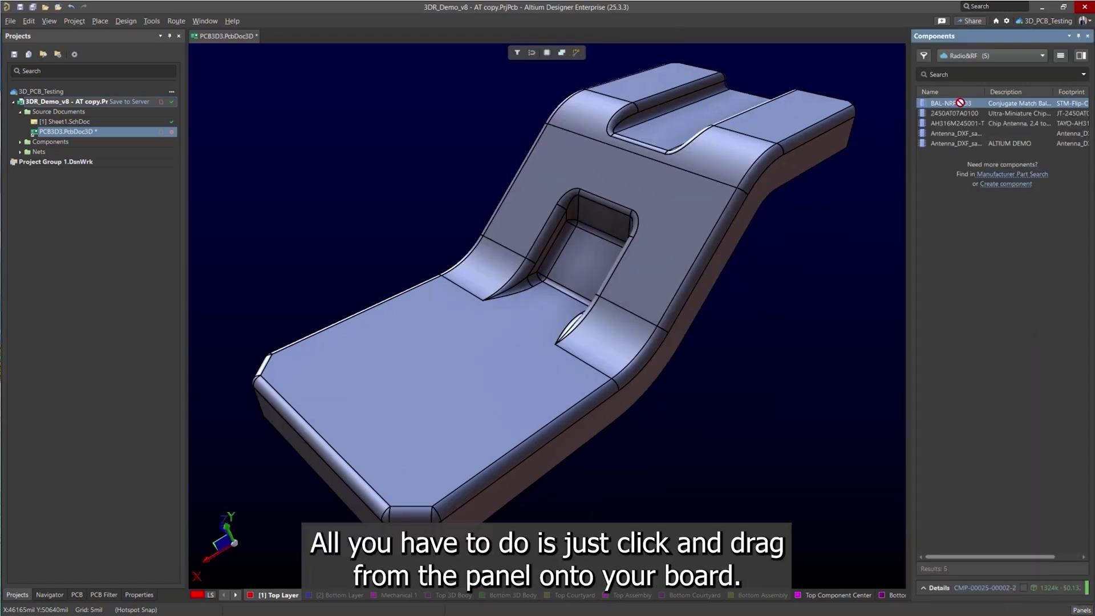
pyautogui.moveTo(776, 118); pyautogui.dragTo(439, 384)
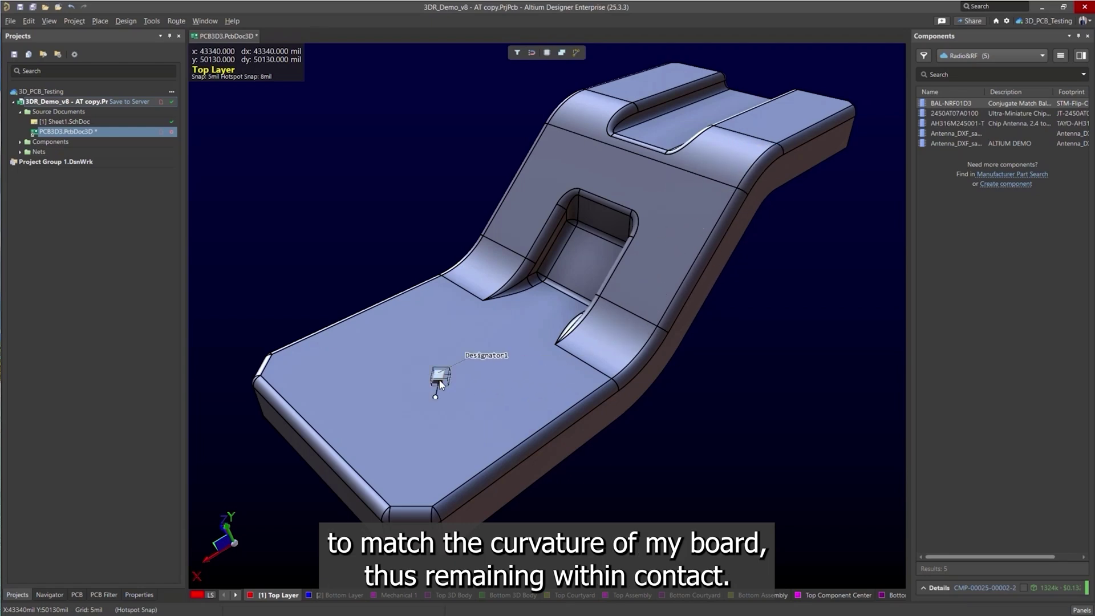
pyautogui.press('Delete')
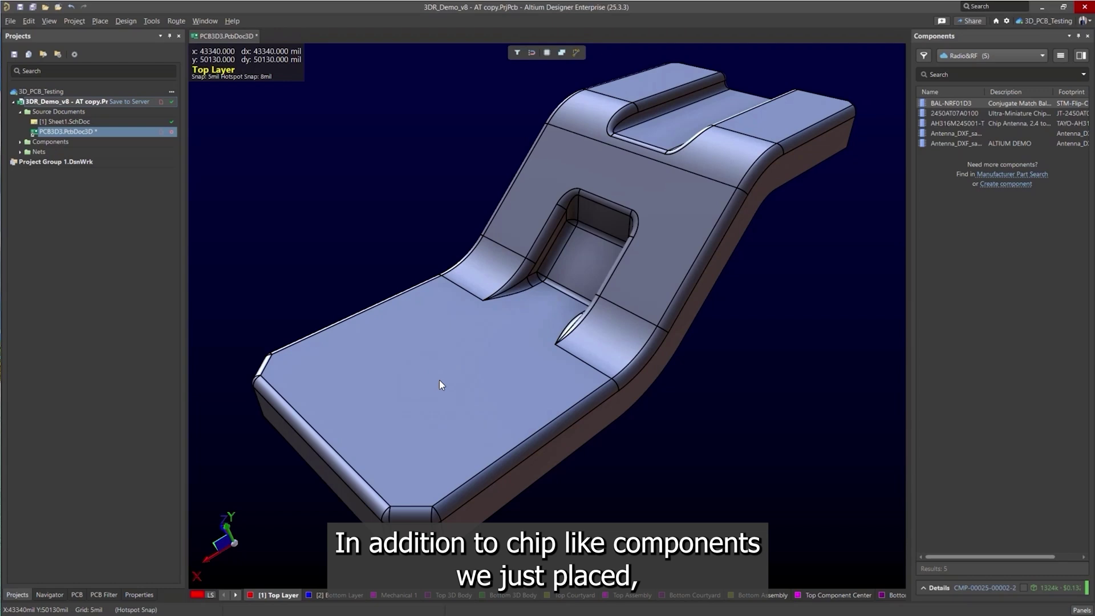
# Trial-place the antenna demo footprint on the flat board area and cancel it.
pyautogui.click(924, 146)
pyautogui.moveTo(923, 146); pyautogui.dragTo(406, 344)
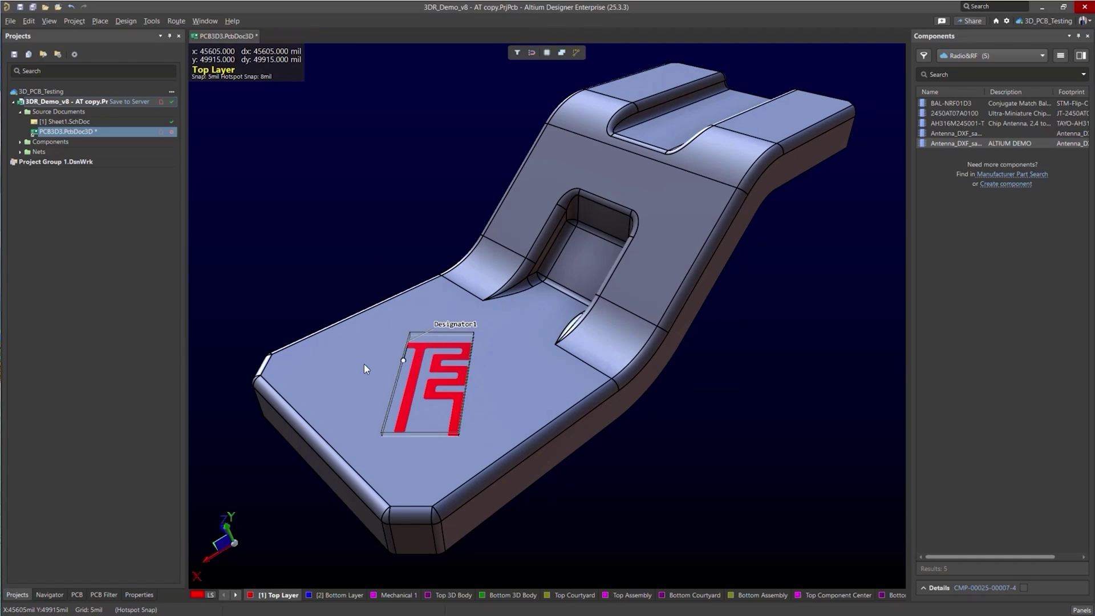
pyautogui.press('Escape')
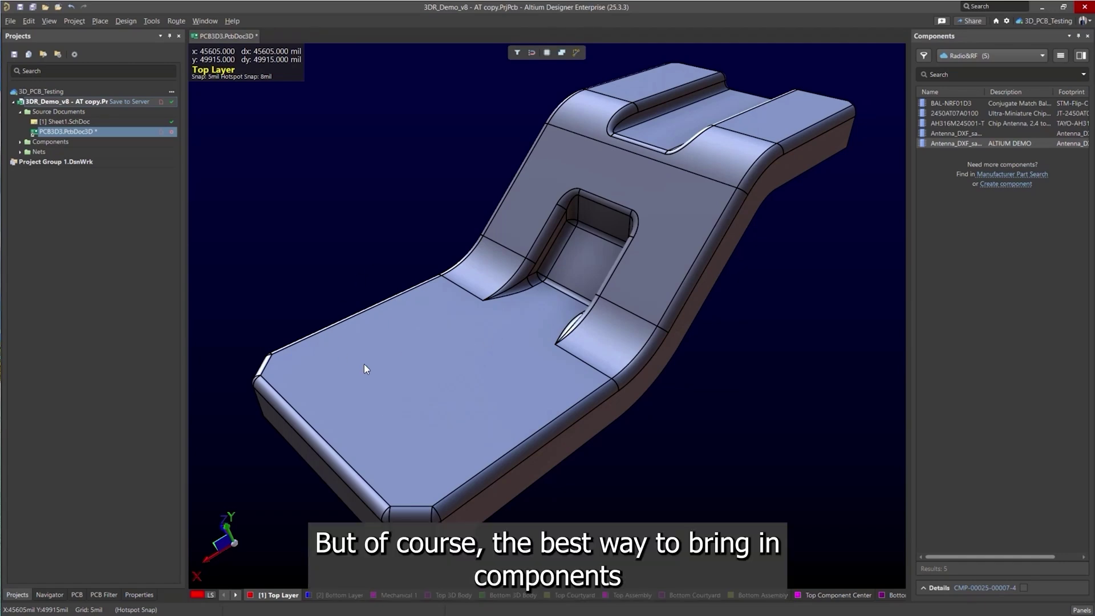
# Close the Components panel and import and execute the 3DR_Demo_v8 schematic change order.
pyautogui.click(1087, 36)
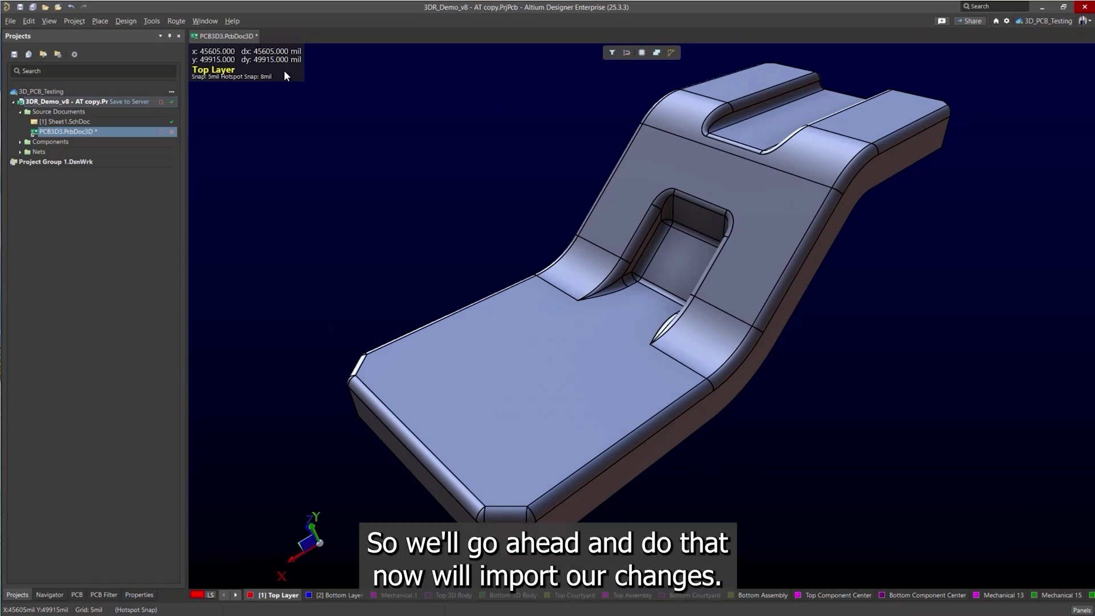
pyautogui.click(126, 21)
pyautogui.click(124, 43)
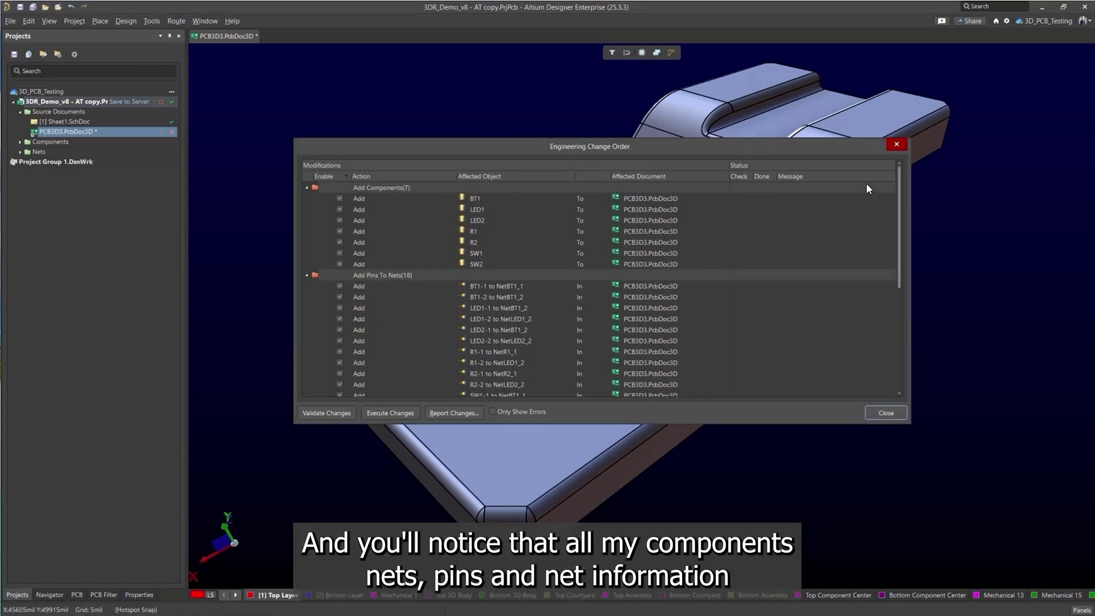
pyautogui.moveTo(898, 196); pyautogui.dragTo(906, 295)
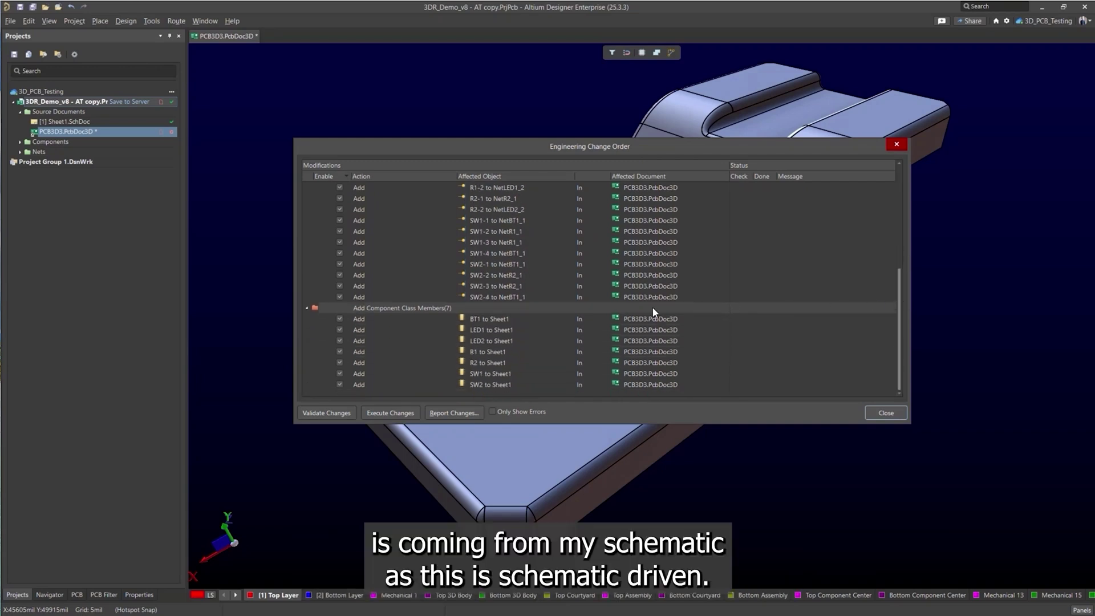
pyautogui.click(383, 414)
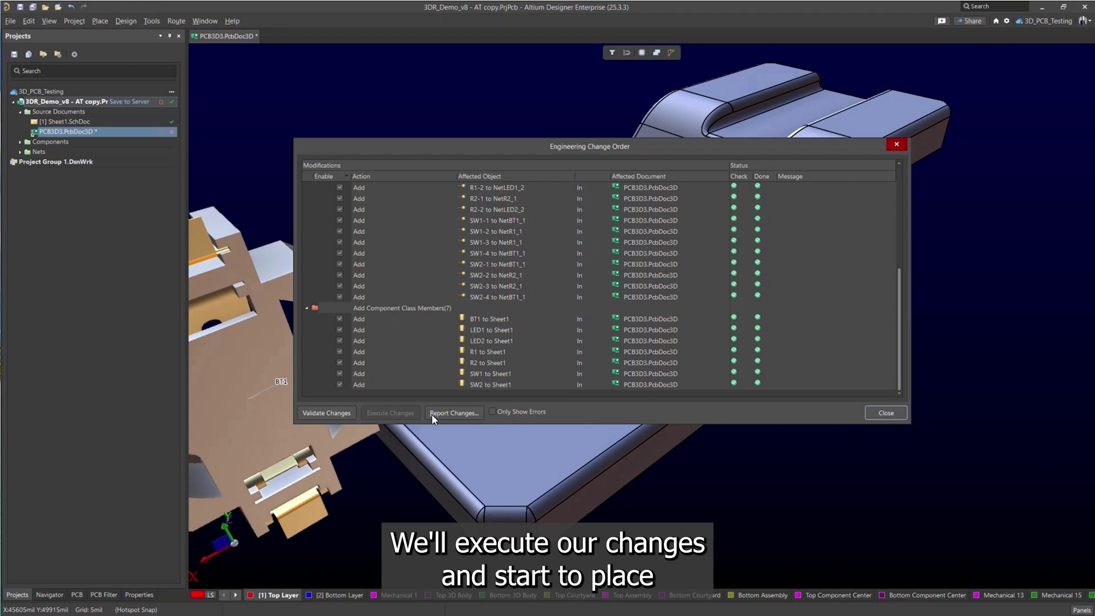
pyautogui.click(886, 412)
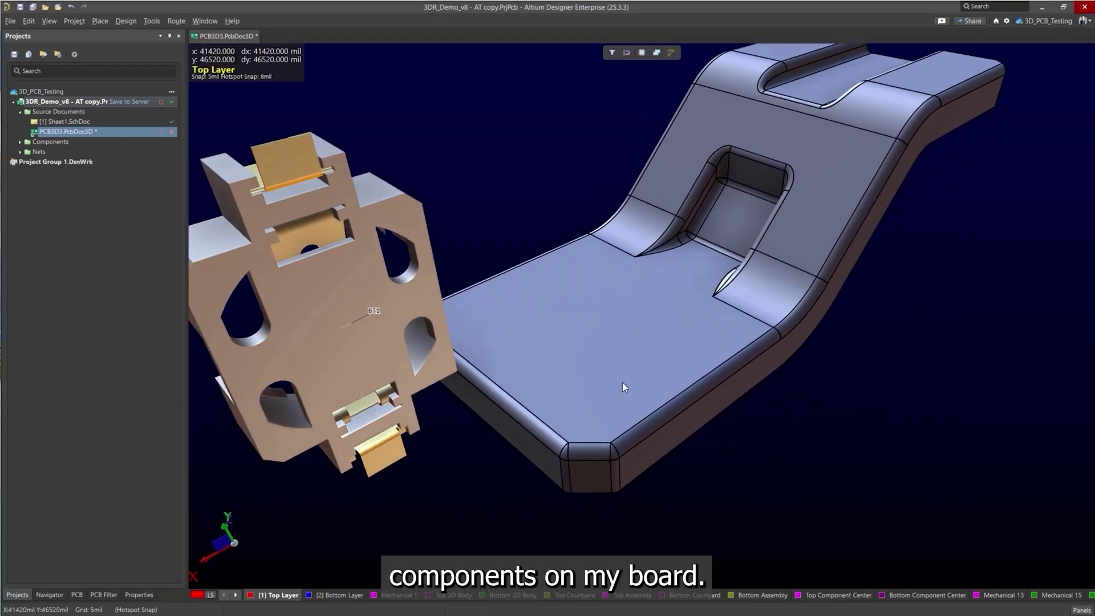
# Flip the view to look down on the board and drag BT1, LED2, SW1 and SW2 onto it.
pyautogui.press('v')
pyautogui.press('b')
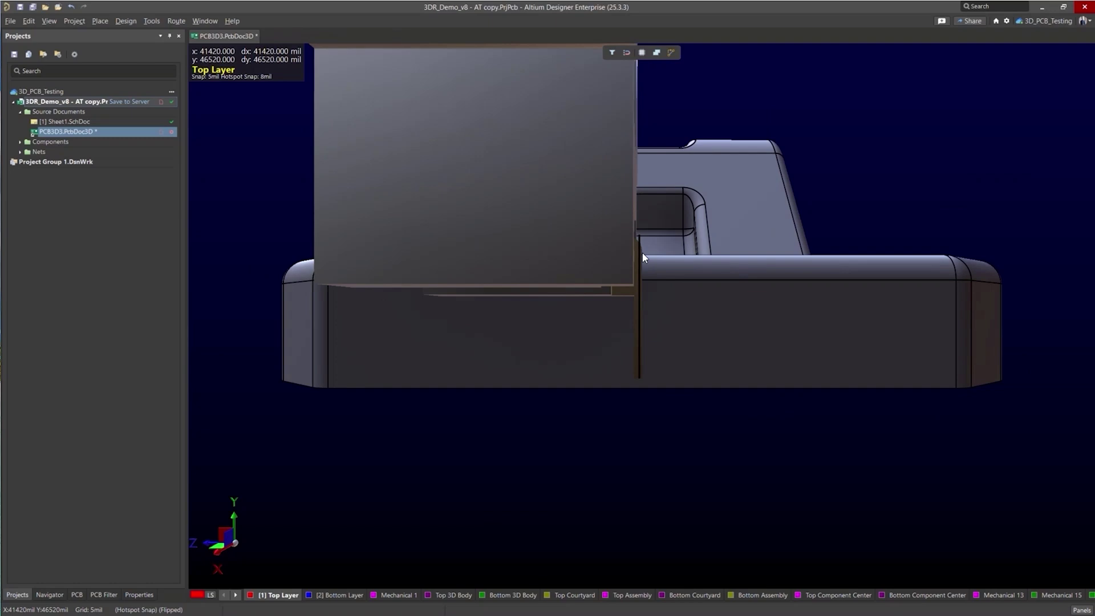
pyautogui.press('0')
pyautogui.moveTo(627, 429); pyautogui.dragTo(656, 365)
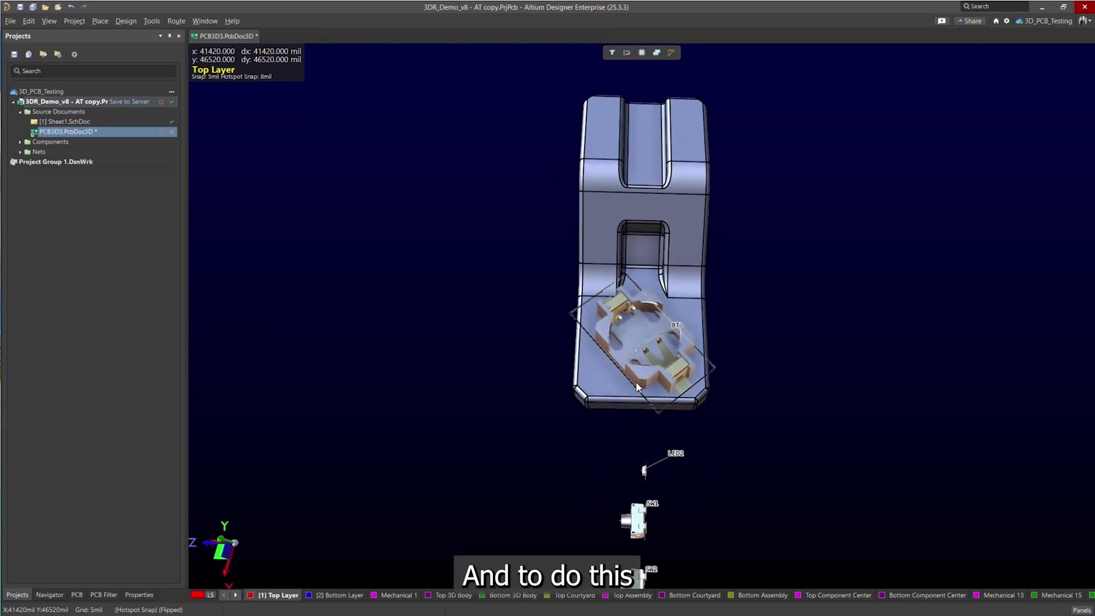
pyautogui.moveTo(629, 464); pyautogui.dragTo(711, 129)
pyautogui.moveTo(632, 520); pyautogui.dragTo(593, 245)
pyautogui.moveTo(636, 576); pyautogui.dragTo(648, 313)
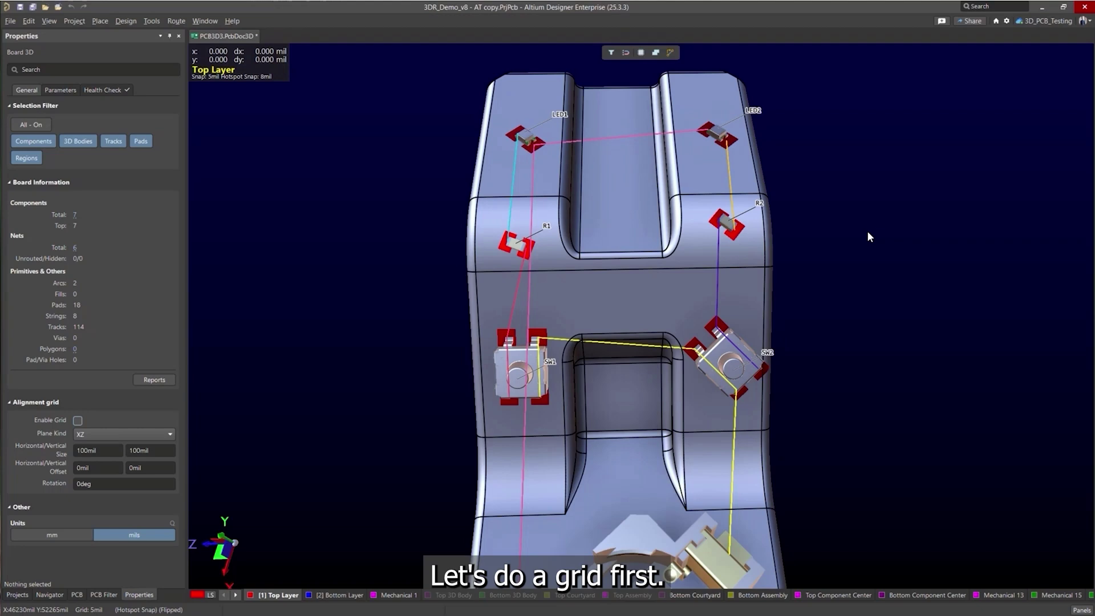
pyautogui.click(78, 421)
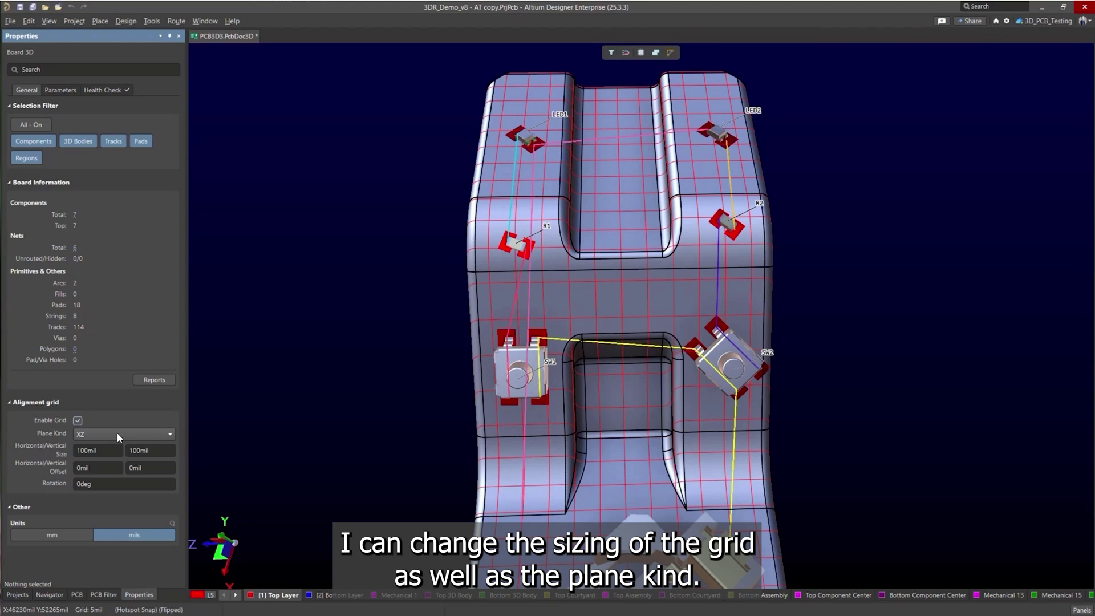
pyautogui.click(141, 436)
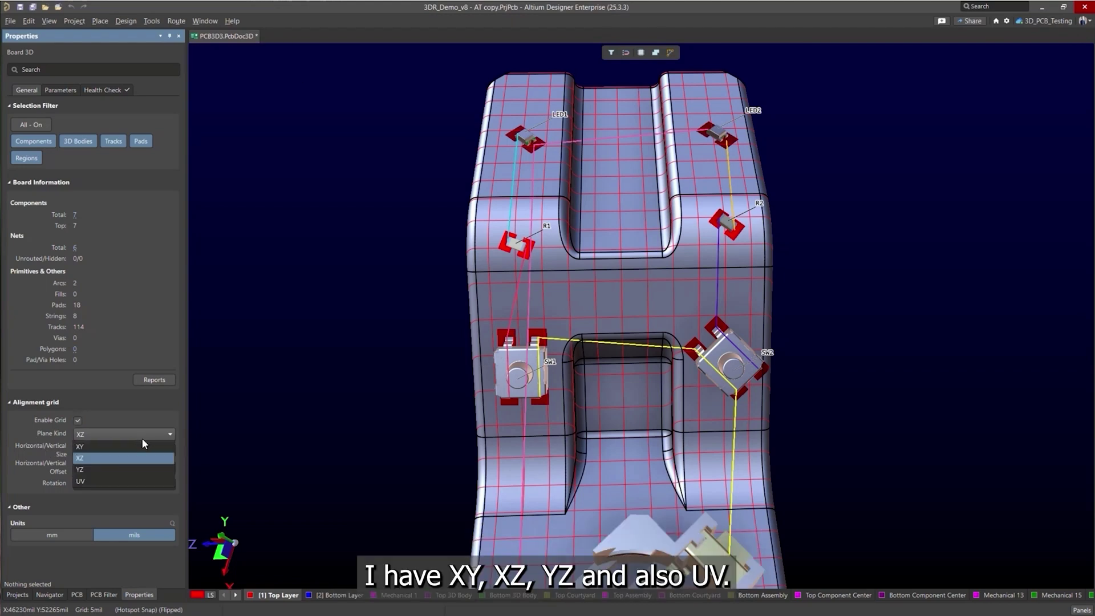
pyautogui.click(140, 482)
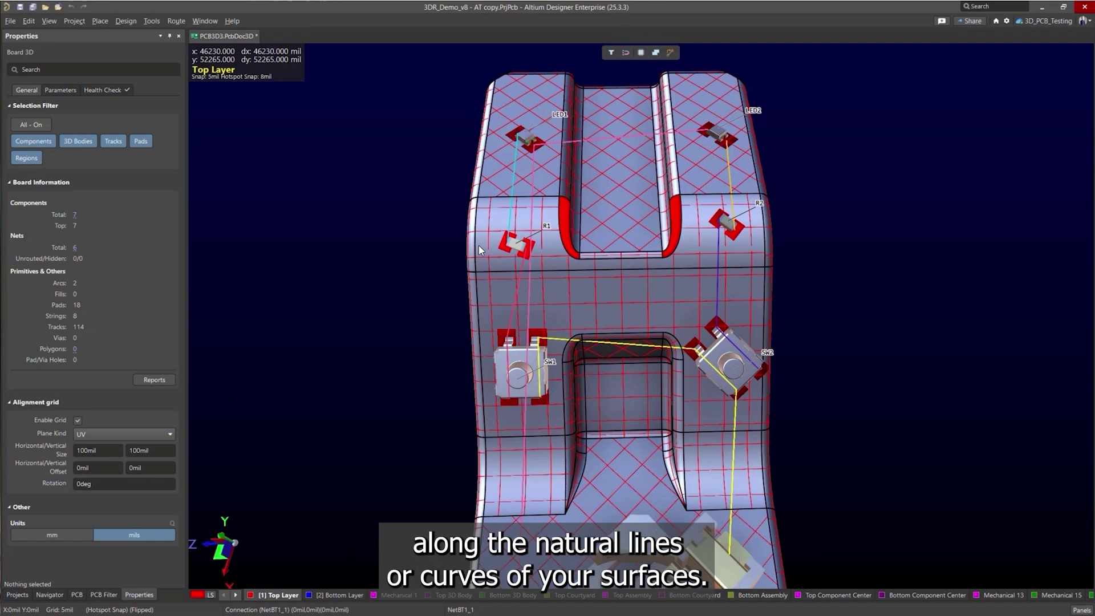
pyautogui.keyDown('shift'); pyautogui.moveTo(477, 245); pyautogui.dragTo(613, 243, button='right'); pyautogui.keyUp('shift')
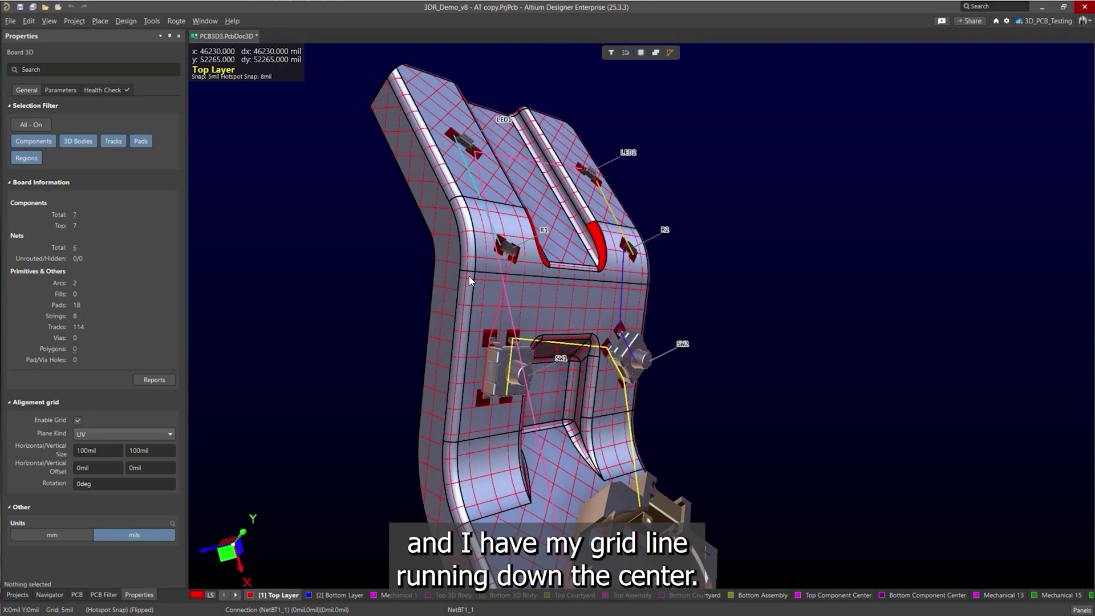
pyautogui.keyDown('ctrl'); pyautogui.scroll(2, 568, 188); pyautogui.keyUp('ctrl')
pyautogui.keyDown('ctrl'); pyautogui.scroll(6, 565, 172); pyautogui.keyUp('ctrl')
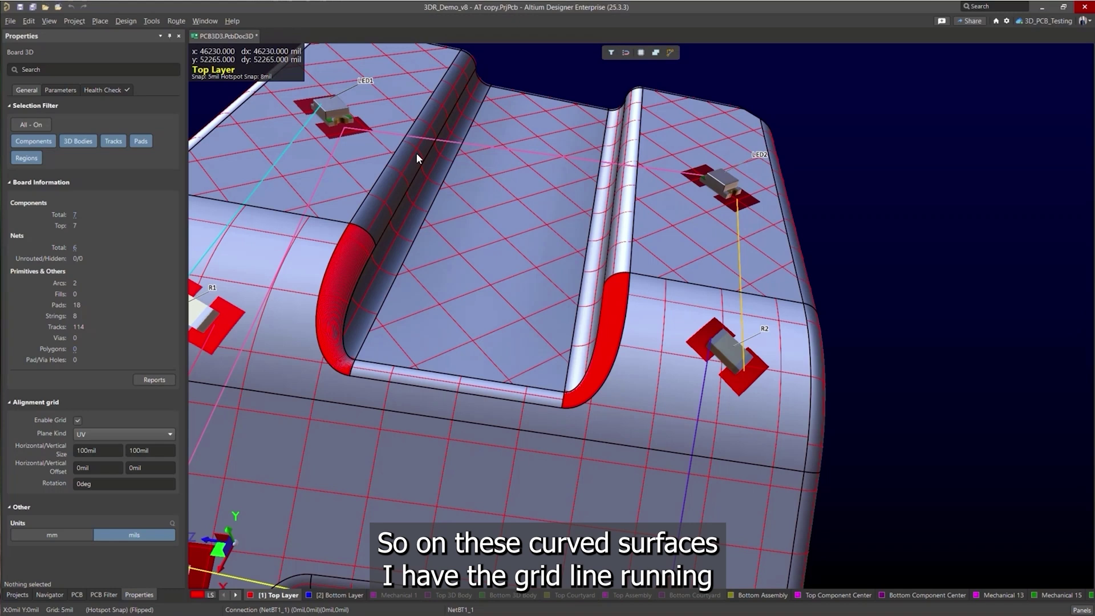
pyautogui.keyDown('shift'); pyautogui.moveTo(384, 222); pyautogui.dragTo(678, 245, button='right'); pyautogui.keyUp('shift')
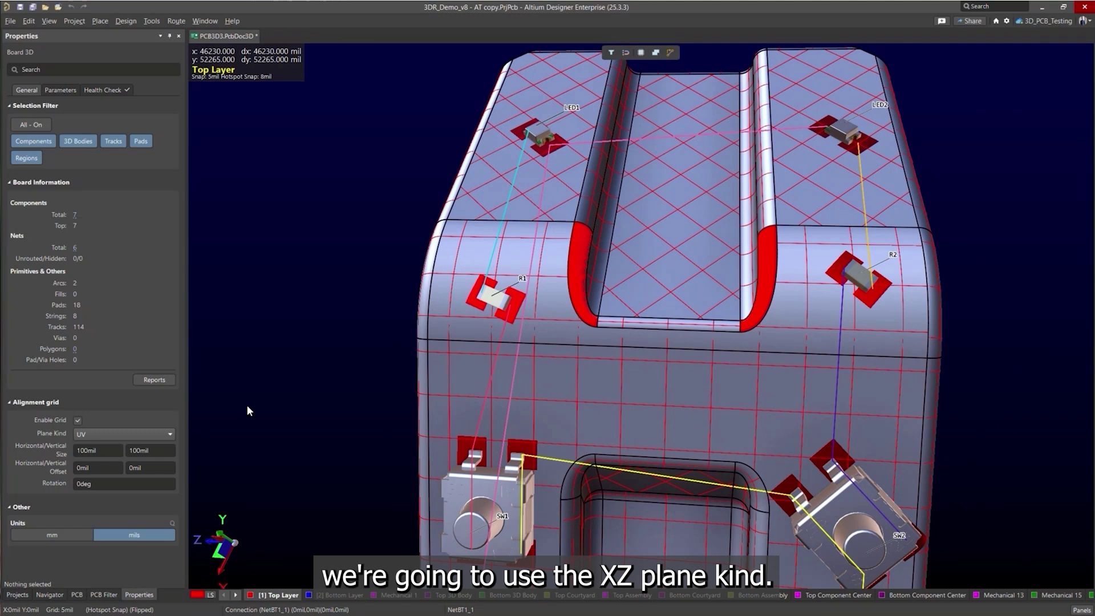
# Set the alignment grid plane to XZ, tilt toward the front face, and nudge LED1 slightly.
pyautogui.click(135, 434)
pyautogui.click(109, 453)
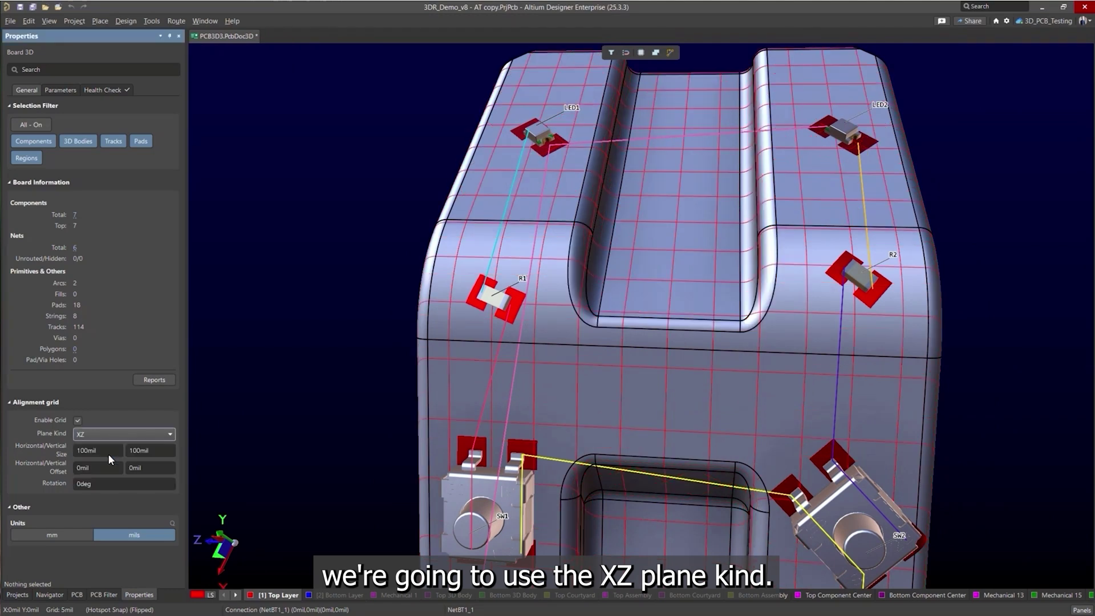
pyautogui.keyDown('shift'); pyautogui.moveTo(730, 307); pyautogui.dragTo(658, 284, button='right'); pyautogui.keyUp('shift')
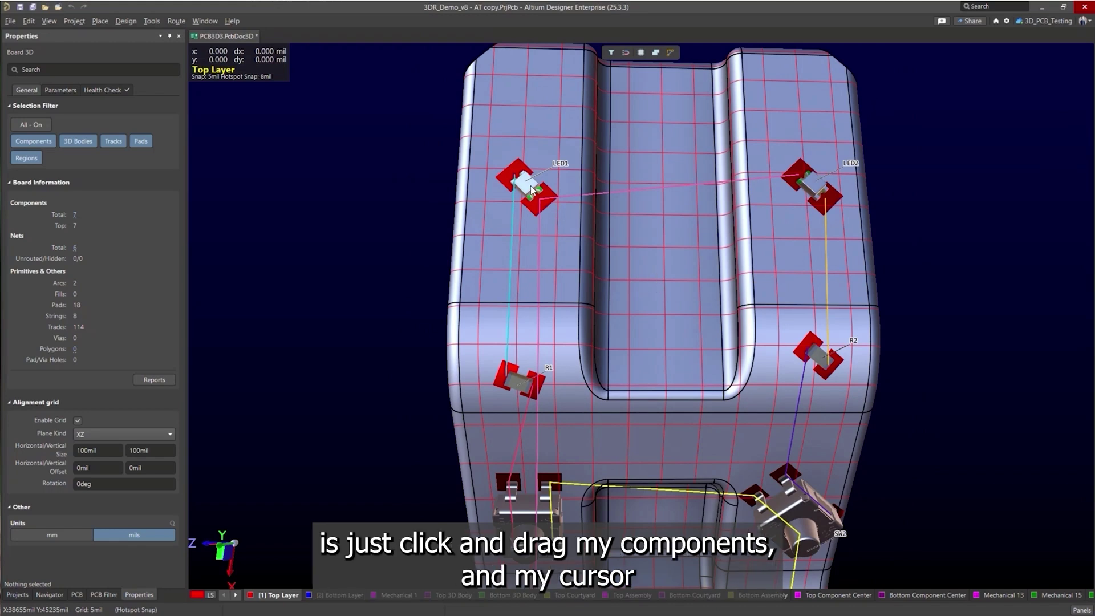
pyautogui.moveTo(532, 187)
pyautogui.mouseDown()
pyautogui.moveTo(526, 172)
pyautogui.moveTo(553, 157)
pyautogui.moveTo(560, 168)
pyautogui.moveTo(523, 170)
pyautogui.moveTo(521, 196)
pyautogui.mouseUp()
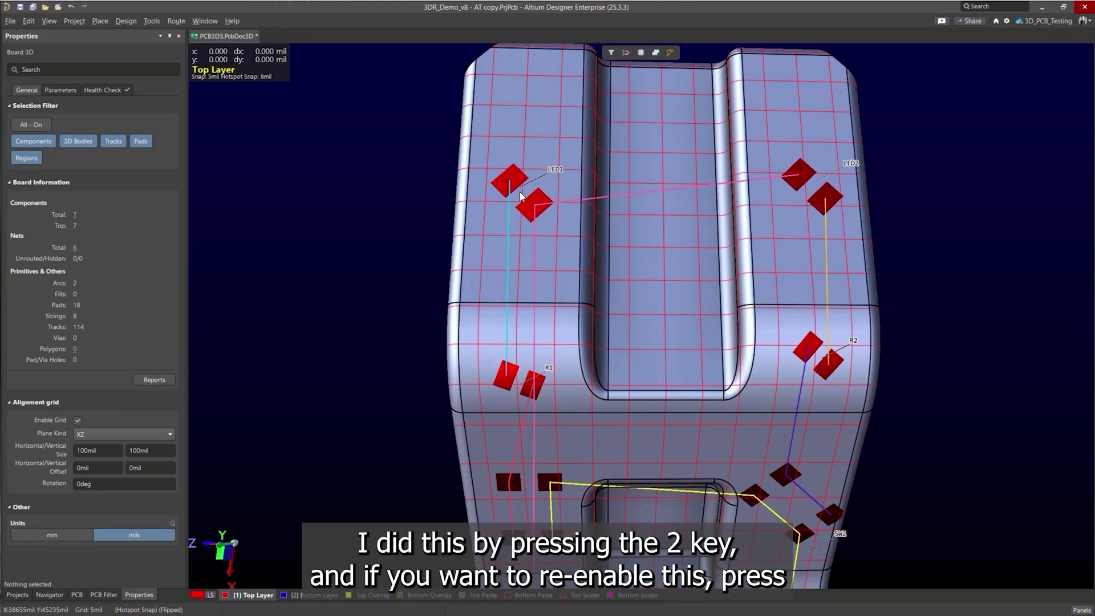
# Snap LED1 and LED2 onto the top-face grid and move R1 and R2 onto the front face.
pyautogui.press('3')
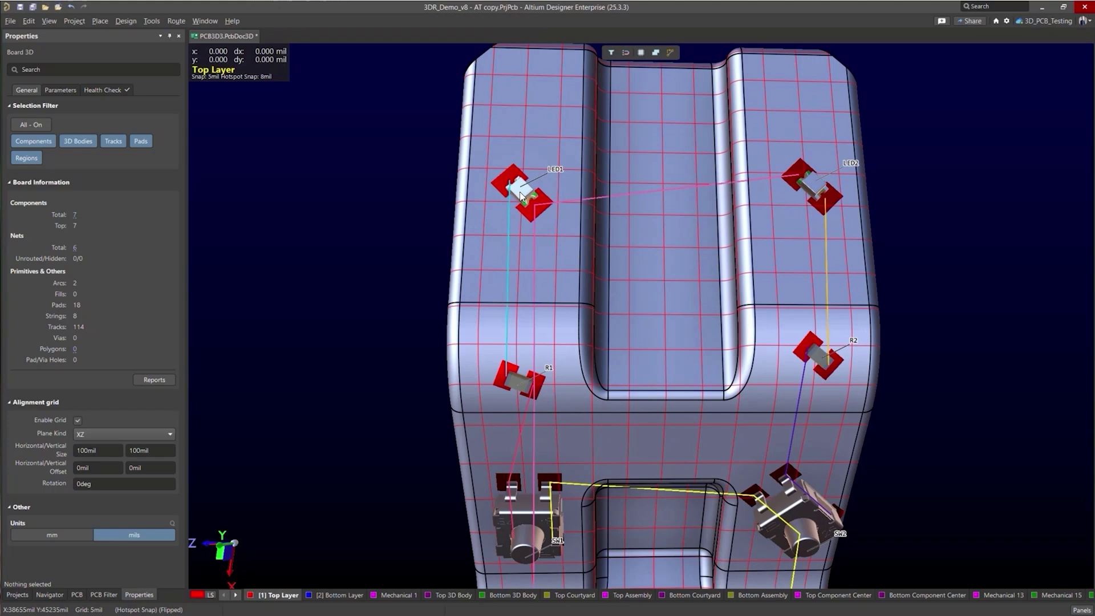
pyautogui.press('3')
pyautogui.click(517, 180)
pyautogui.moveTo(517, 176); pyautogui.dragTo(484, 201)
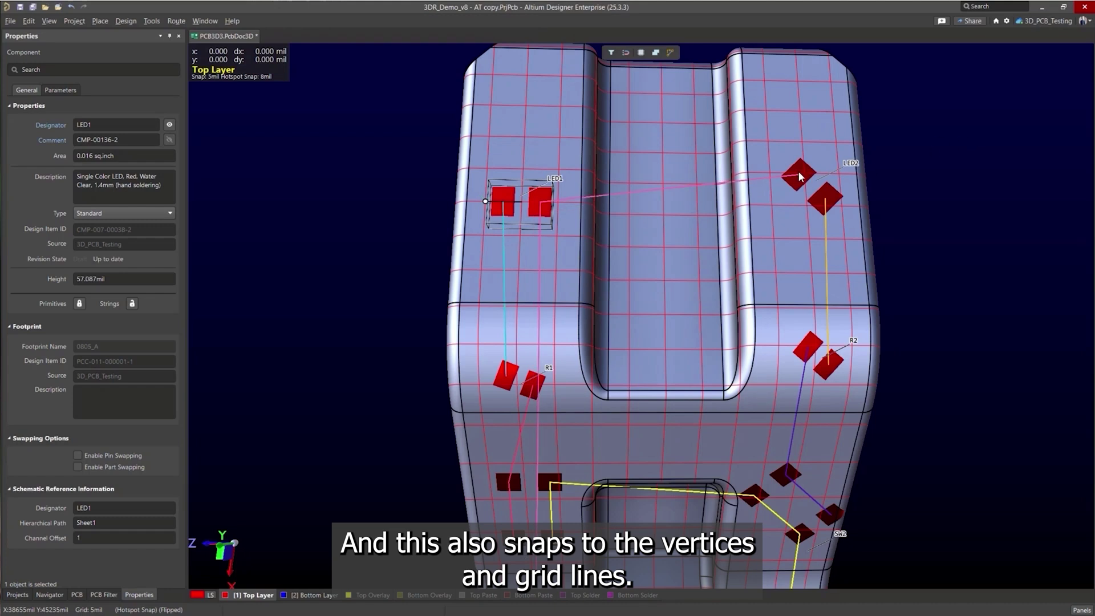
pyautogui.moveTo(798, 171); pyautogui.dragTo(789, 234)
pyautogui.scroll(-3, 655, 330)
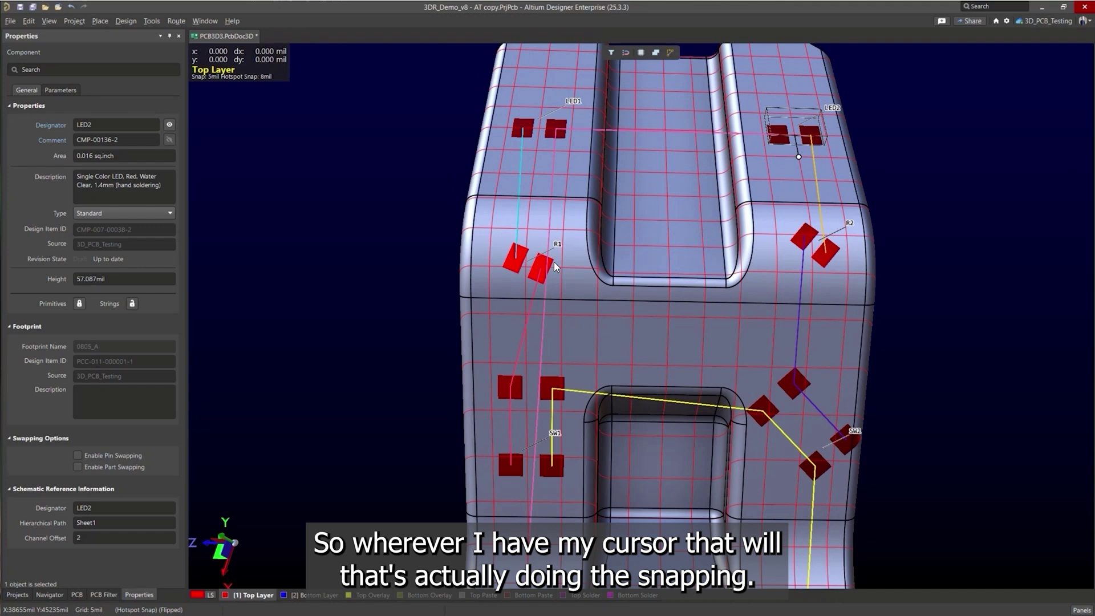
pyautogui.moveTo(554, 261); pyautogui.dragTo(526, 314)
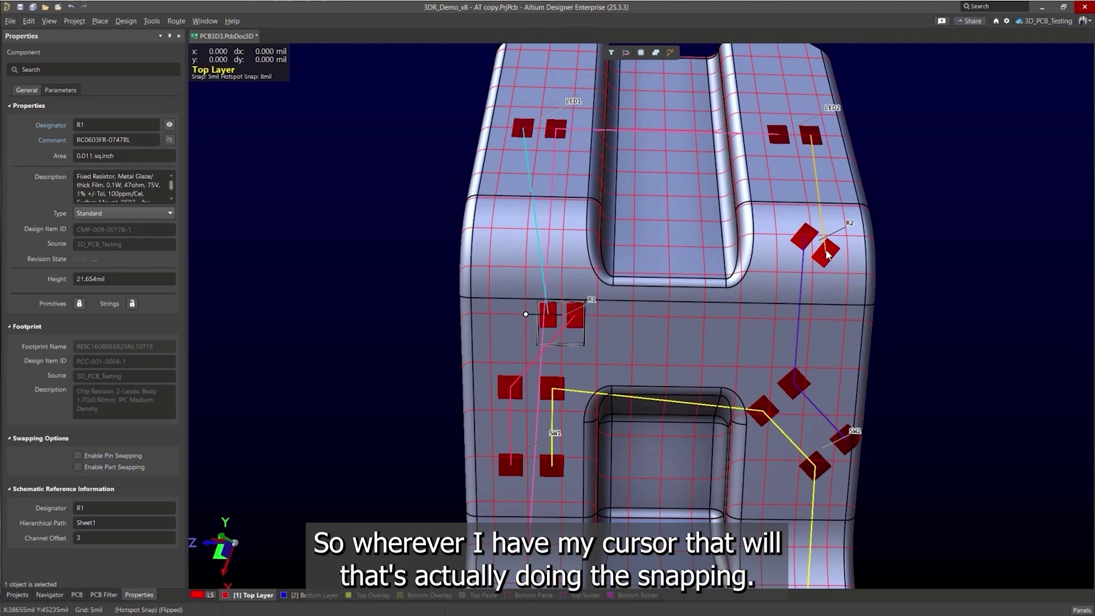
pyautogui.moveTo(828, 255); pyautogui.dragTo(802, 331)
# Place the switches, including SW2, on the front-face grid and bring back the component bodies.
pyautogui.scroll(-4, 687, 296)
pyautogui.moveTo(556, 251); pyautogui.dragTo(508, 273)
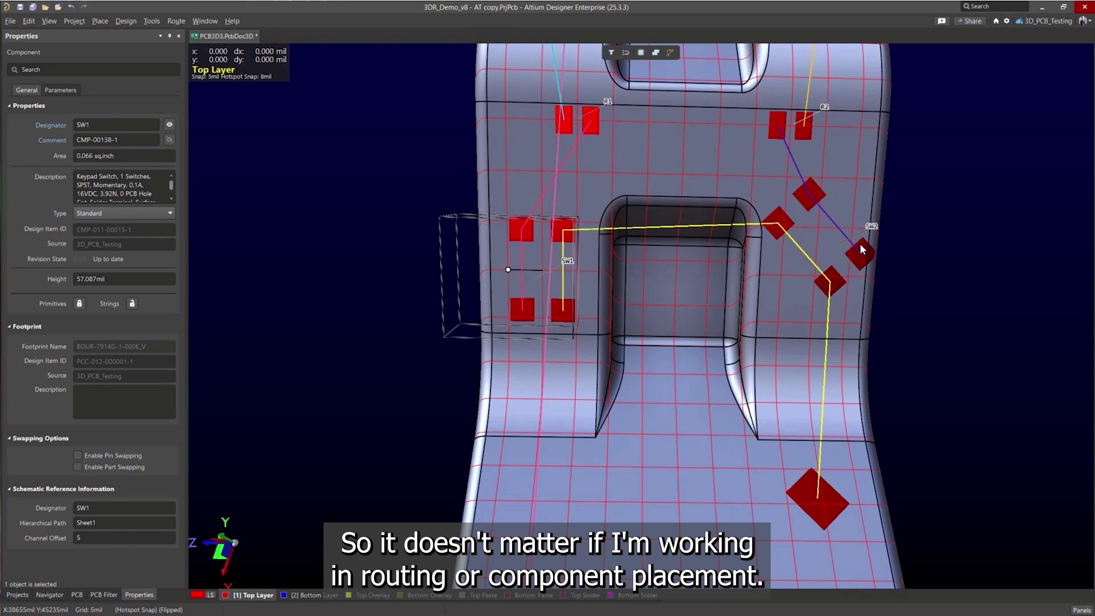
pyautogui.moveTo(861, 249); pyautogui.dragTo(840, 272)
pyautogui.scroll(3, 661, 273)
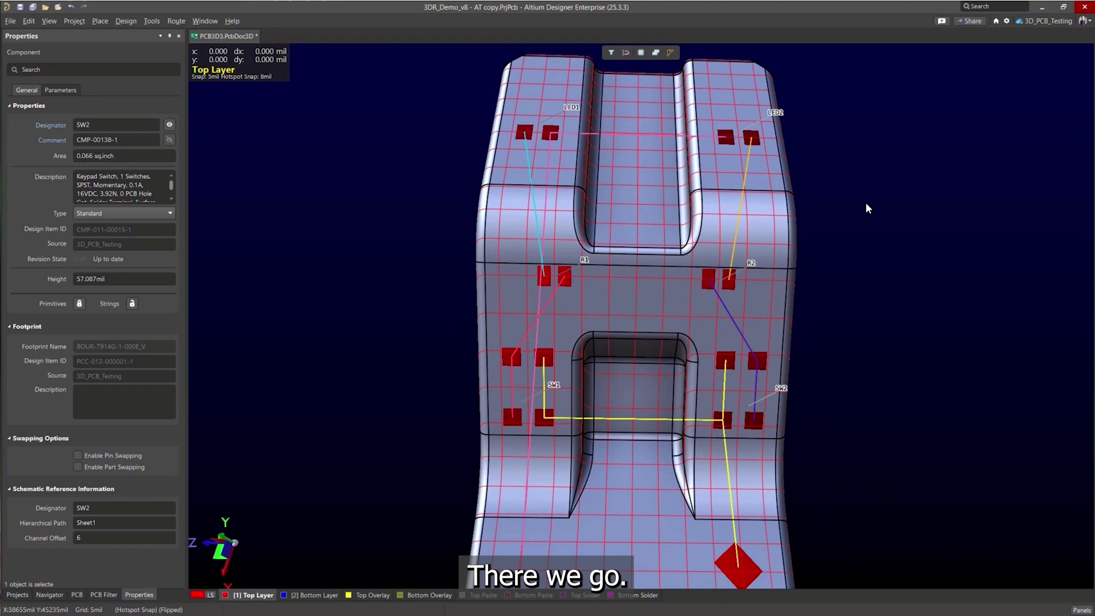
pyautogui.click(867, 208)
pyautogui.hotkey('shift', 's')
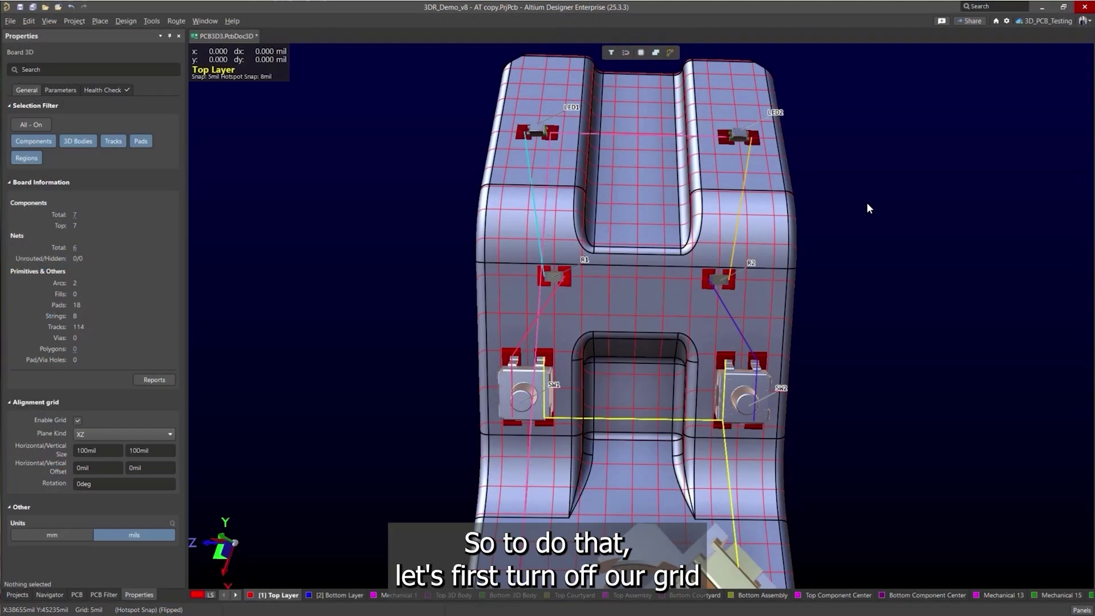
# Turn off the alignment grid and show the sketch outlines on the board.
pyautogui.click(77, 420)
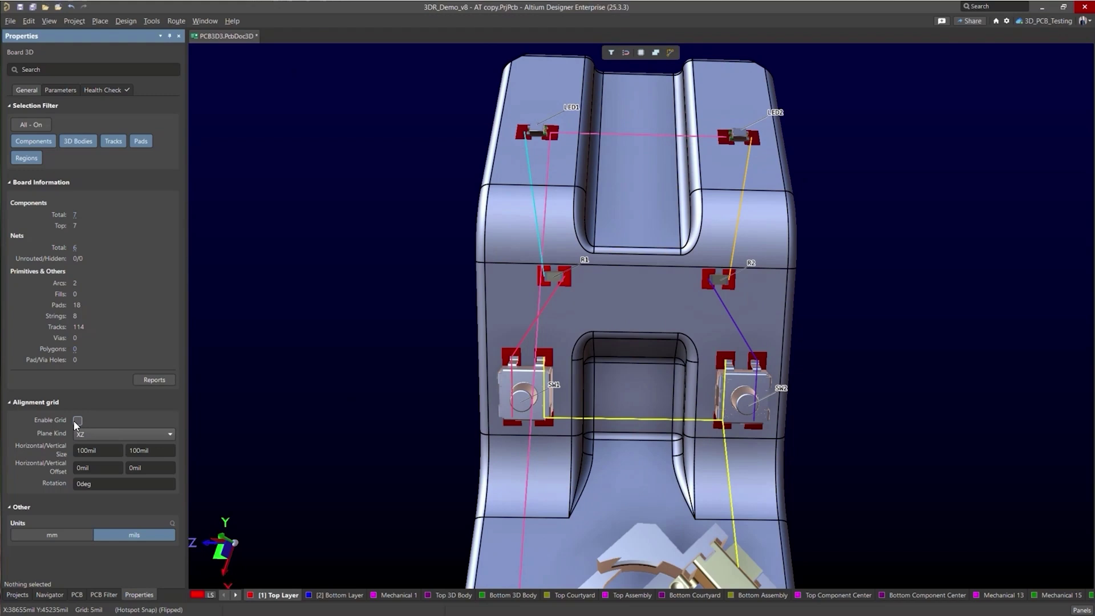
pyautogui.click(49, 20)
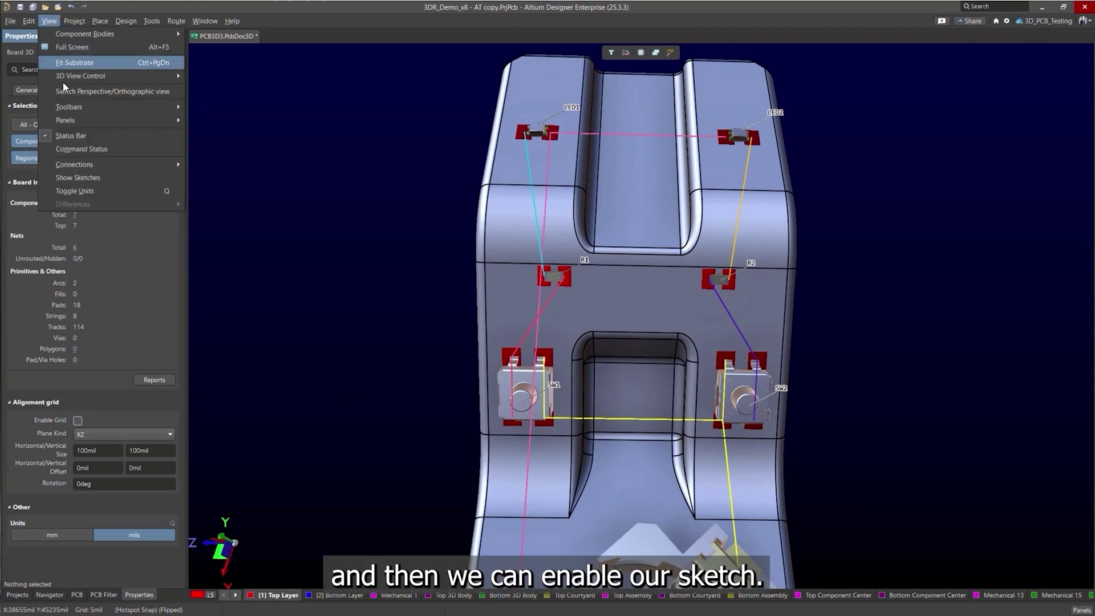
pyautogui.click(91, 177)
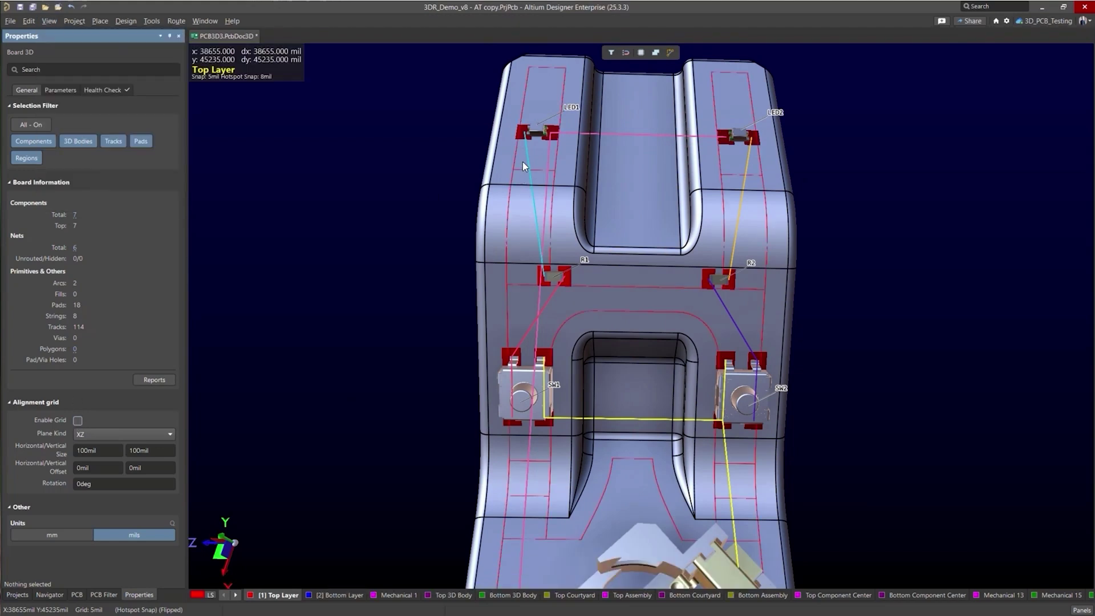
# Snap LED1 and LED2 onto the sketch lines and shift SW2 right to line up with SW1.
pyautogui.keyDown('shift'); pyautogui.moveTo(648, 157); pyautogui.dragTo(654, 322, button='right'); pyautogui.keyUp('shift')
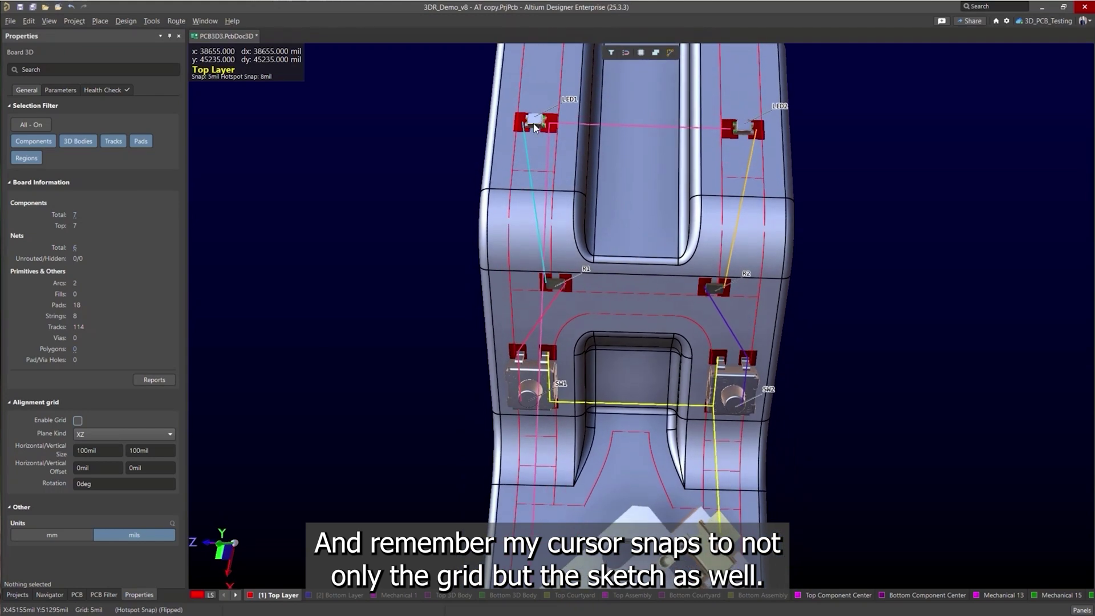
pyautogui.moveTo(536, 129); pyautogui.dragTo(554, 178)
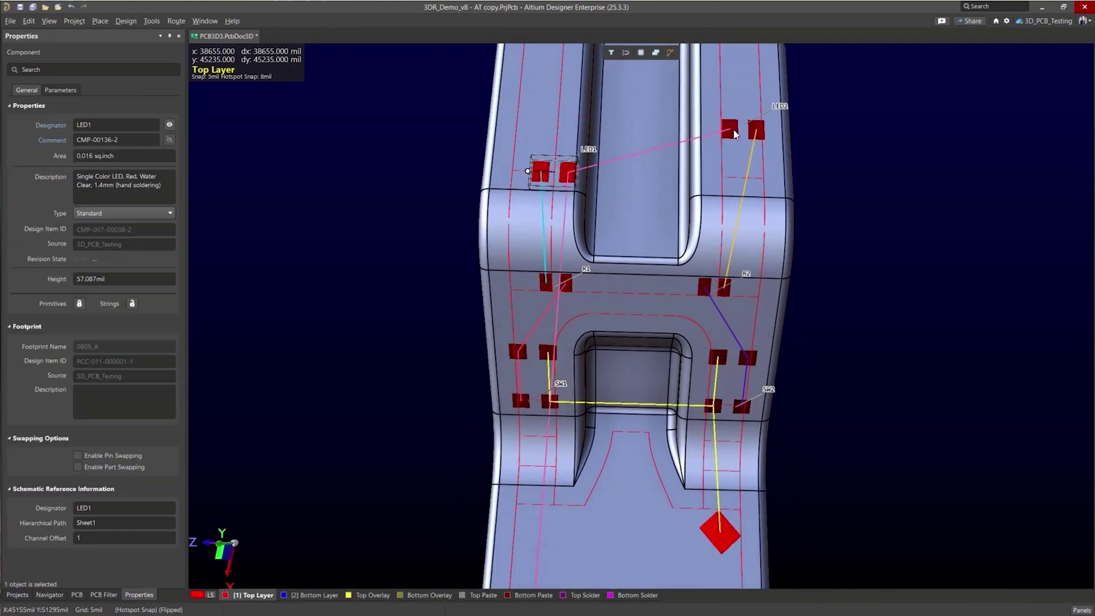
pyautogui.moveTo(741, 130); pyautogui.dragTo(721, 177)
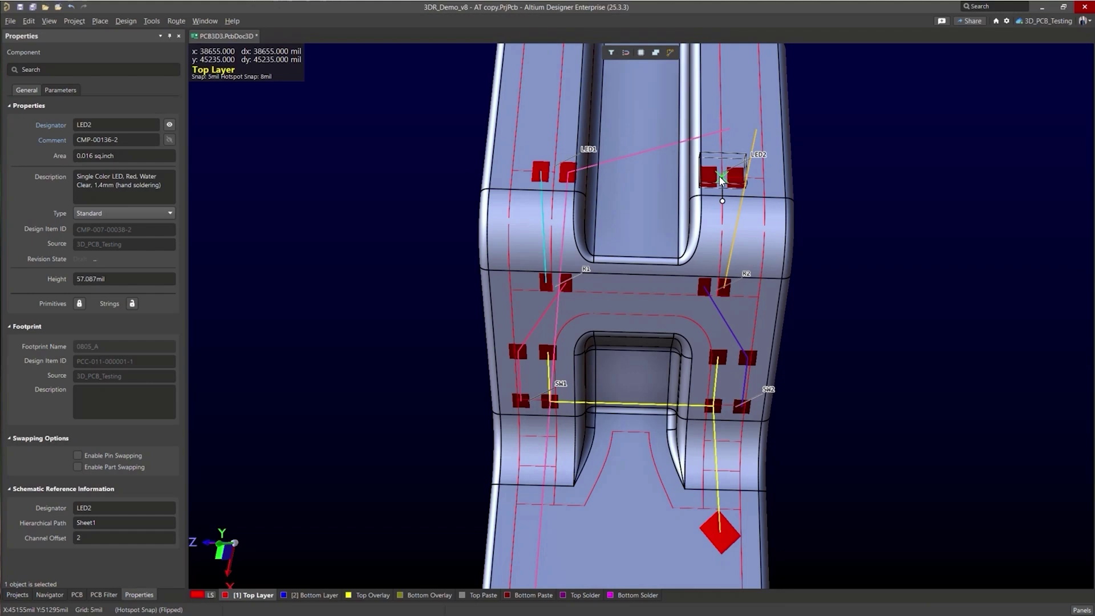
pyautogui.click(723, 293)
pyautogui.click(553, 285)
pyautogui.keyDown('ctrl'); pyautogui.scroll(5, 638, 362); pyautogui.keyUp('ctrl')
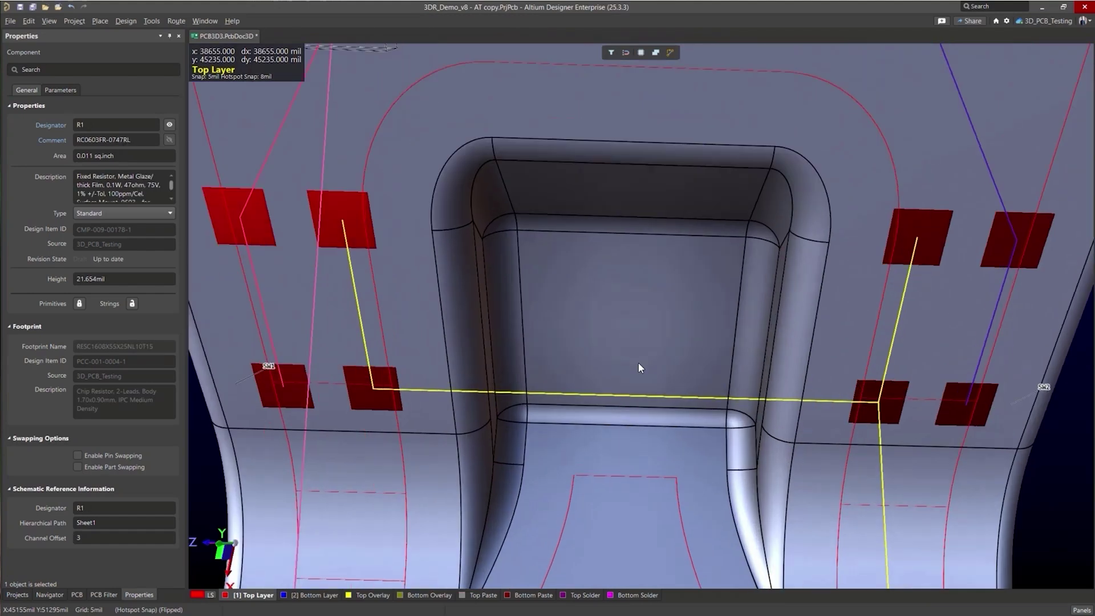
pyautogui.keyDown('ctrl'); pyautogui.scroll(-2, 342, 228); pyautogui.keyUp('ctrl')
pyautogui.moveTo(920, 266); pyautogui.dragTo(968, 344)
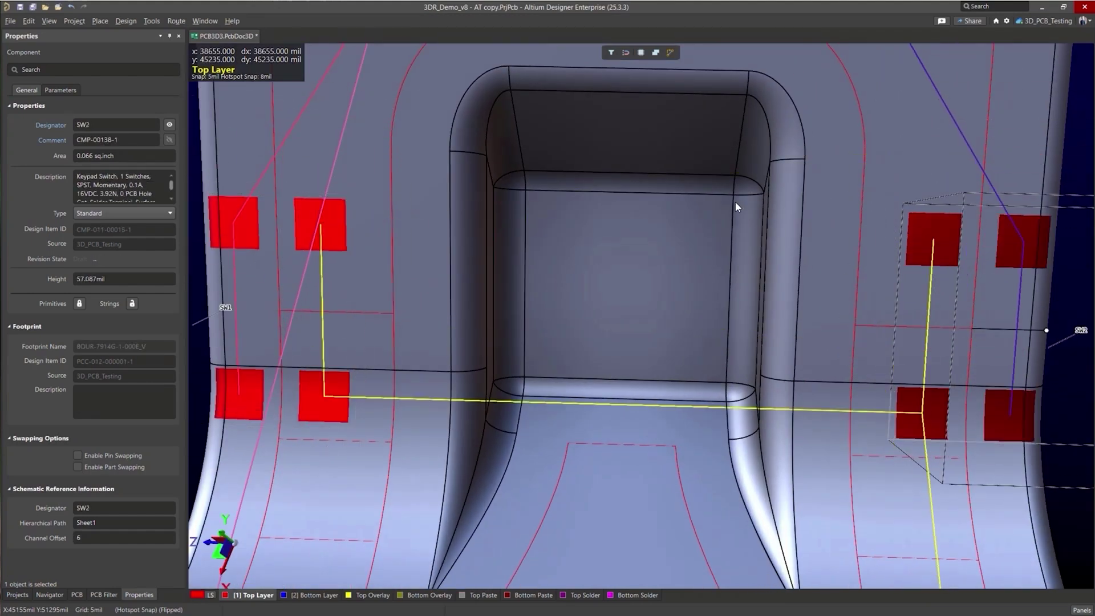
pyautogui.keyDown('ctrl'); pyautogui.scroll(-3, 693, 143); pyautogui.keyUp('ctrl')
pyautogui.scroll(3, 690, 320)
pyautogui.click(685, 296)
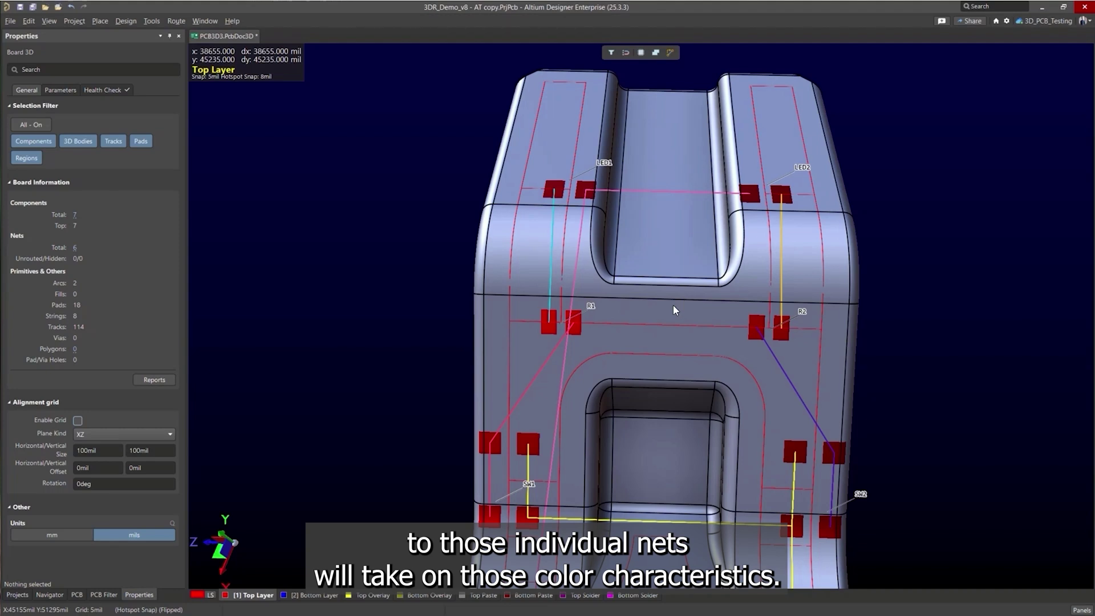
# In the PCB panel's net list, turn on colour override for every net from NetBT1_1 to NetR2_1.
pyautogui.click(77, 594)
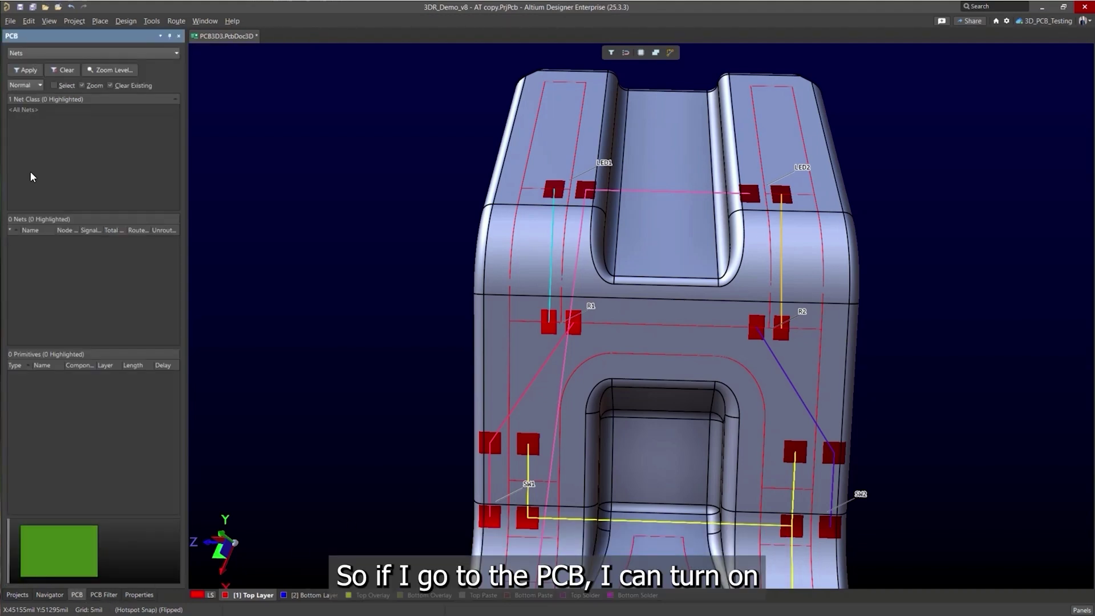
pyautogui.click(25, 110)
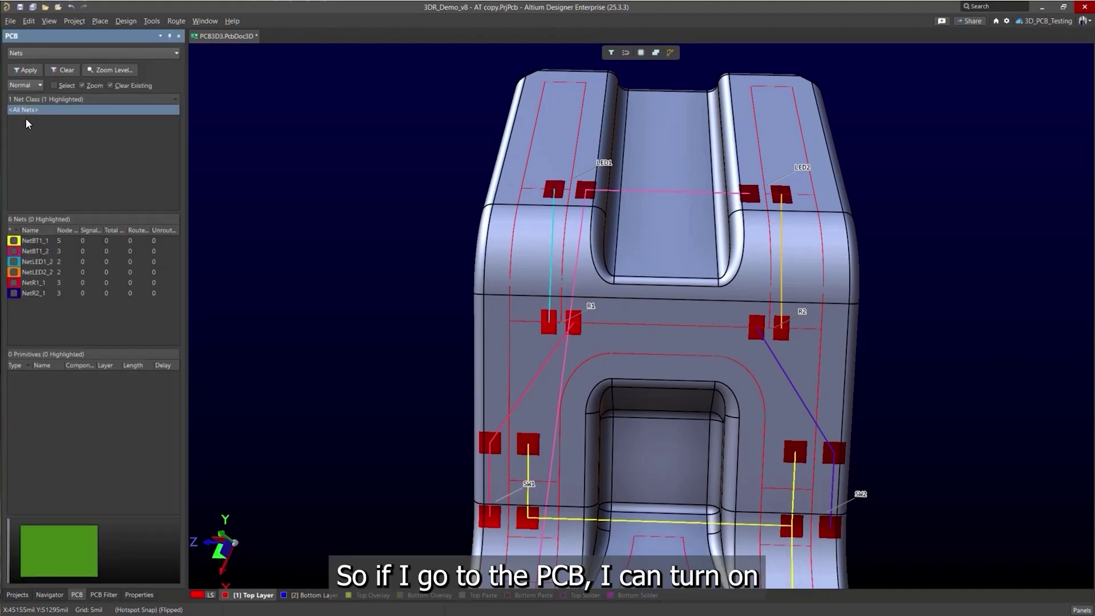
pyautogui.click(14, 240)
pyautogui.click(14, 240)
pyautogui.click(13, 240)
pyautogui.click(14, 240)
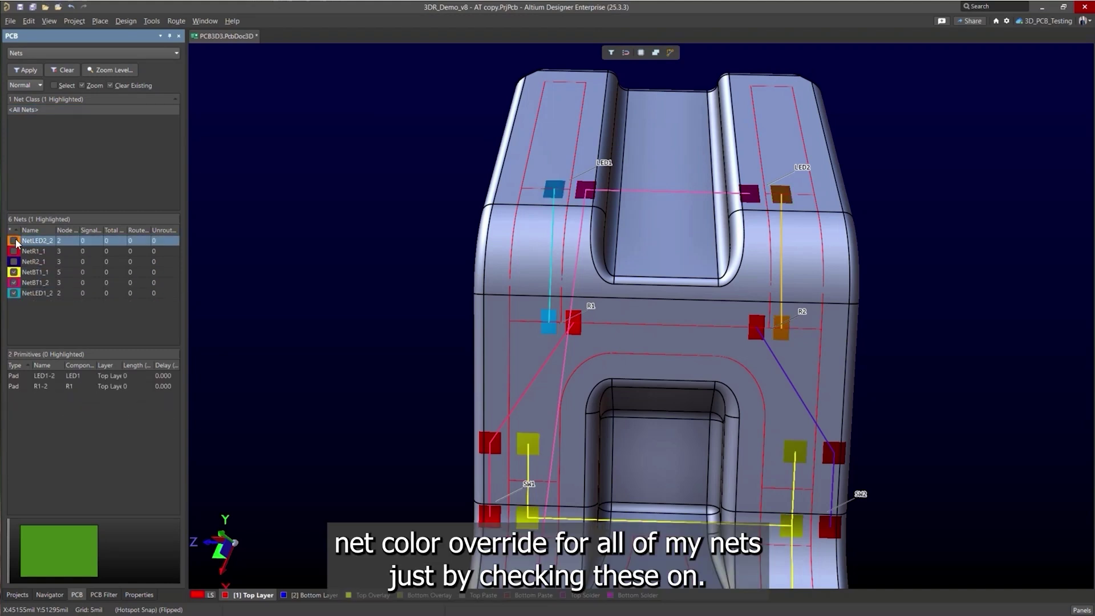
pyautogui.click(14, 240)
pyautogui.click(14, 240)
pyautogui.click(14, 240)
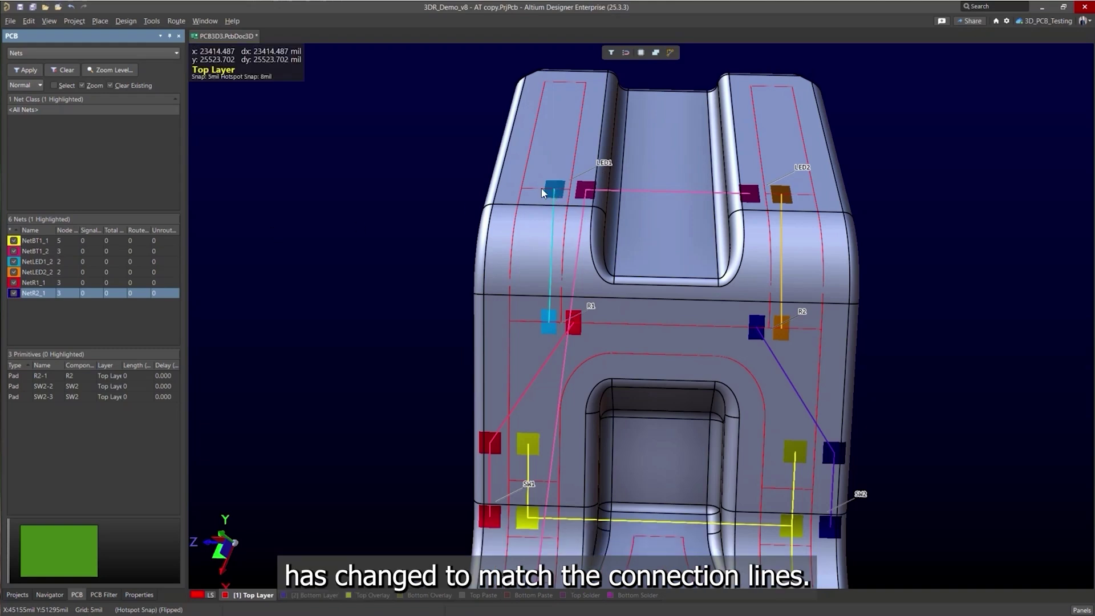
# Hide all connection lines on the board.
pyautogui.click(49, 21)
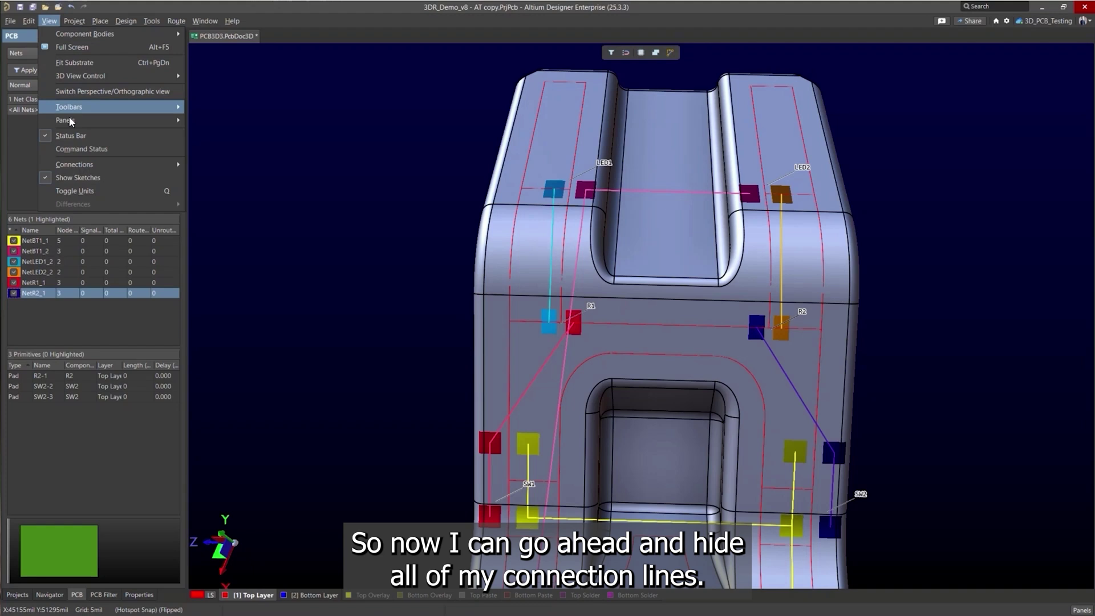
pyautogui.moveTo(95, 168)
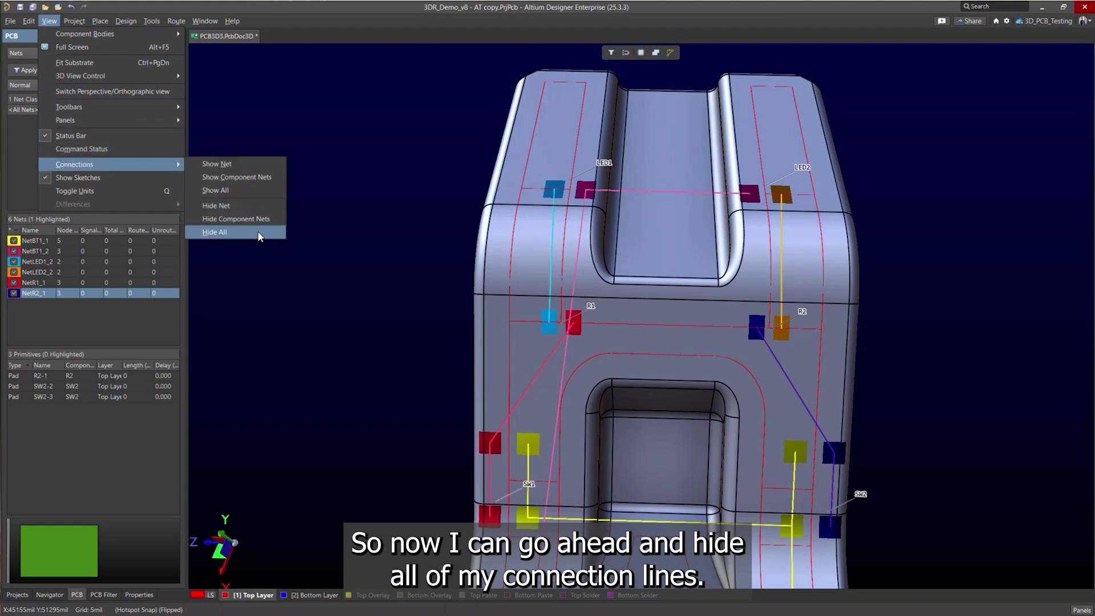
pyautogui.click(240, 230)
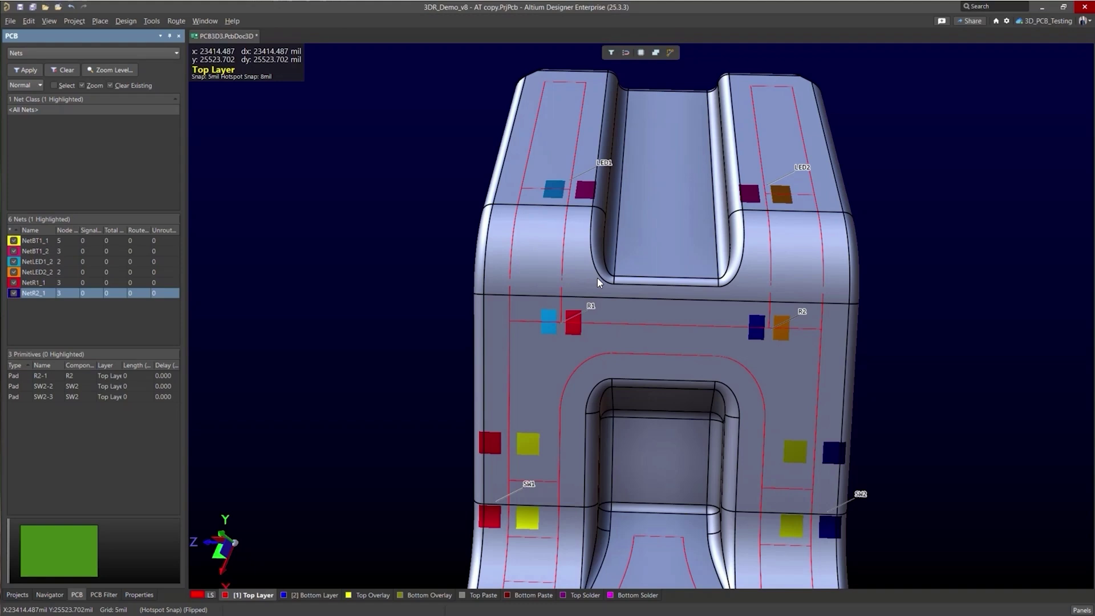
# Select LED2 and LED1, drag them together up the board, then undo the move.
pyautogui.keyDown('shift'); pyautogui.moveTo(597, 278); pyautogui.dragTo(645, 375, button='right'); pyautogui.keyUp('shift')
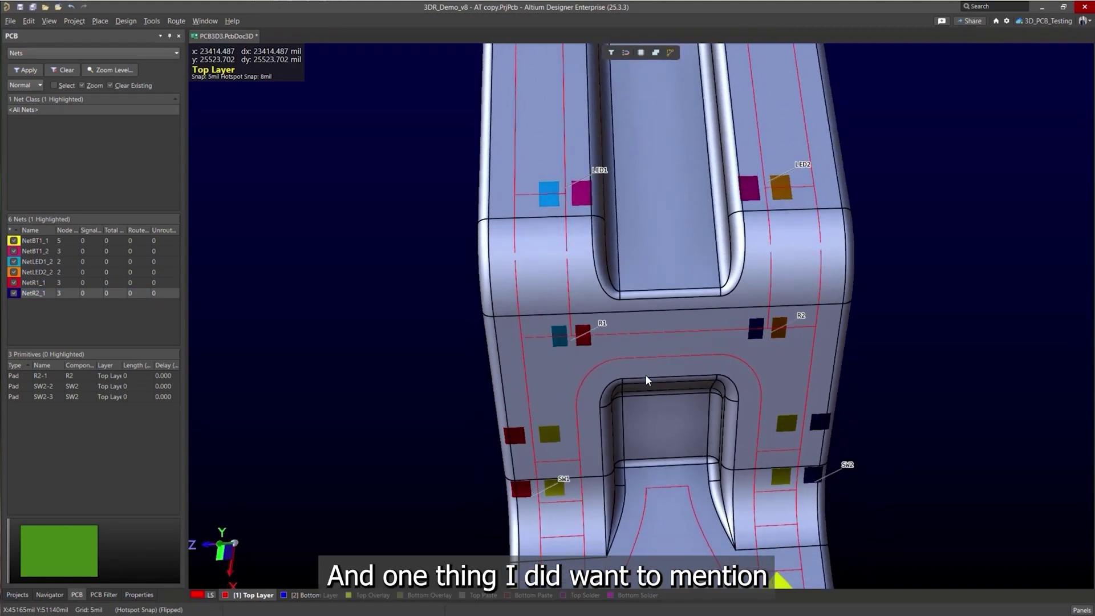
pyautogui.moveTo(652, 327); pyautogui.dragTo(595, 237, button='right')
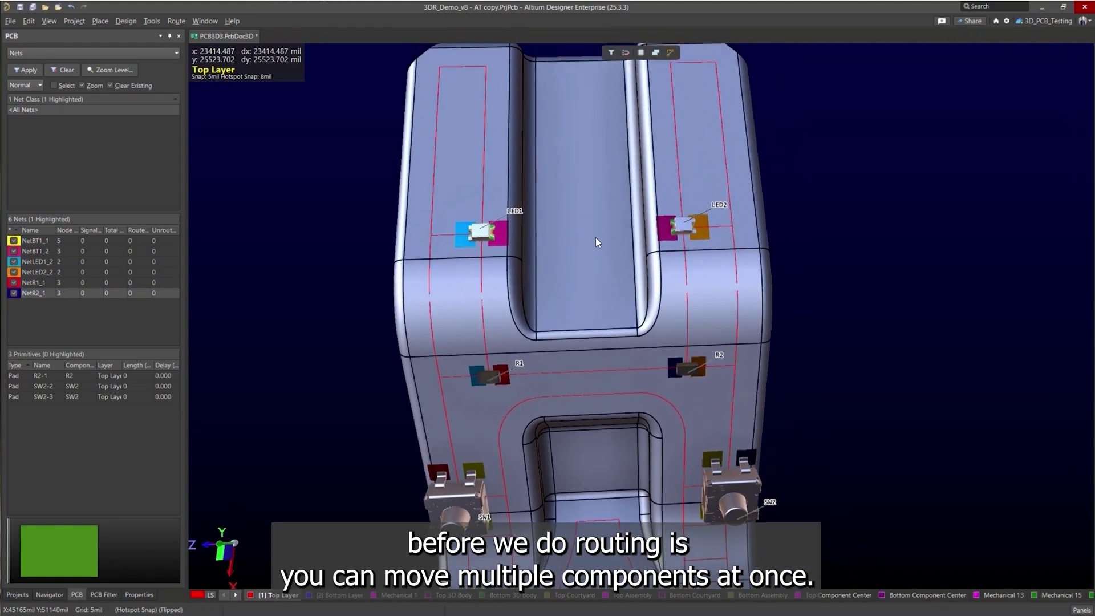
pyautogui.click(688, 229)
pyautogui.keyDown('shift'); pyautogui.click(486, 236); pyautogui.keyUp('shift')
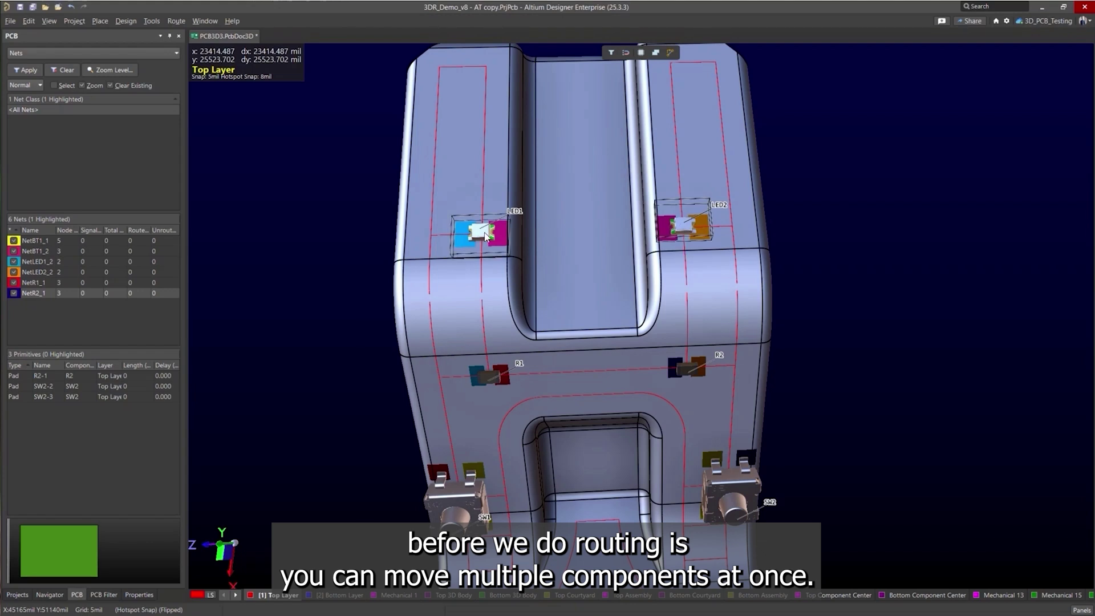
pyautogui.moveTo(486, 237); pyautogui.dragTo(483, 176)
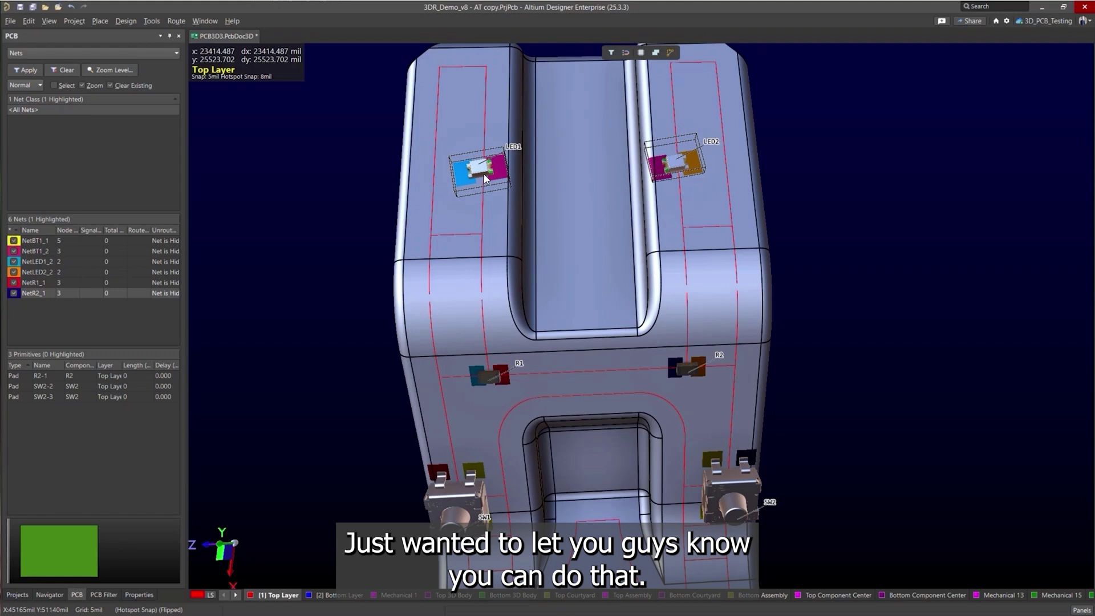
pyautogui.hotkey('ctrl', 'z')
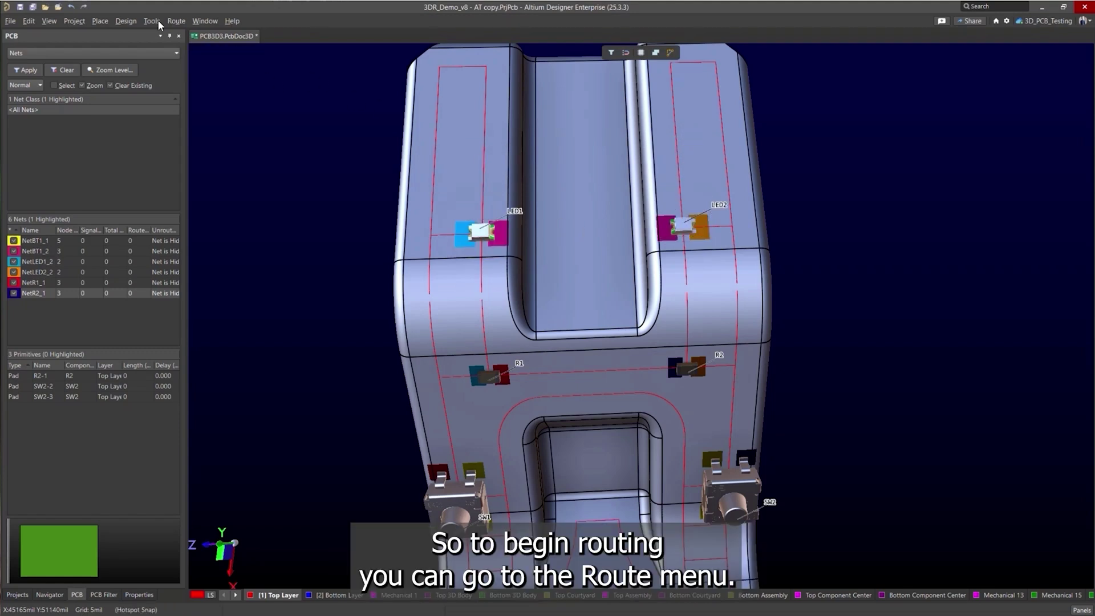
# Route a track from LED1 down to R1's pad with Interactive Routing.
pyautogui.click(176, 21)
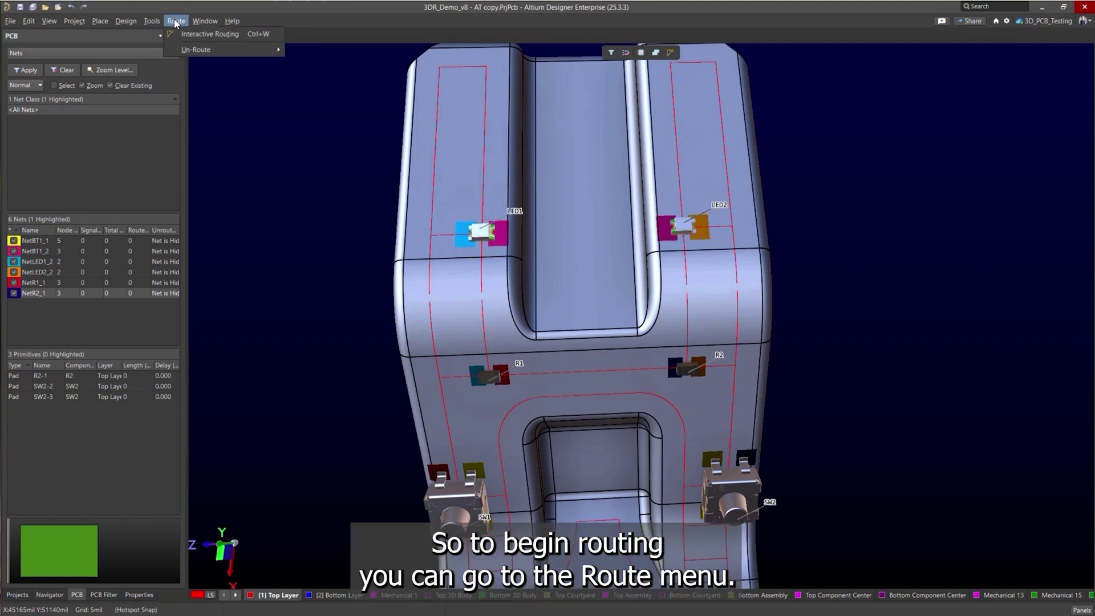
pyautogui.click(257, 37)
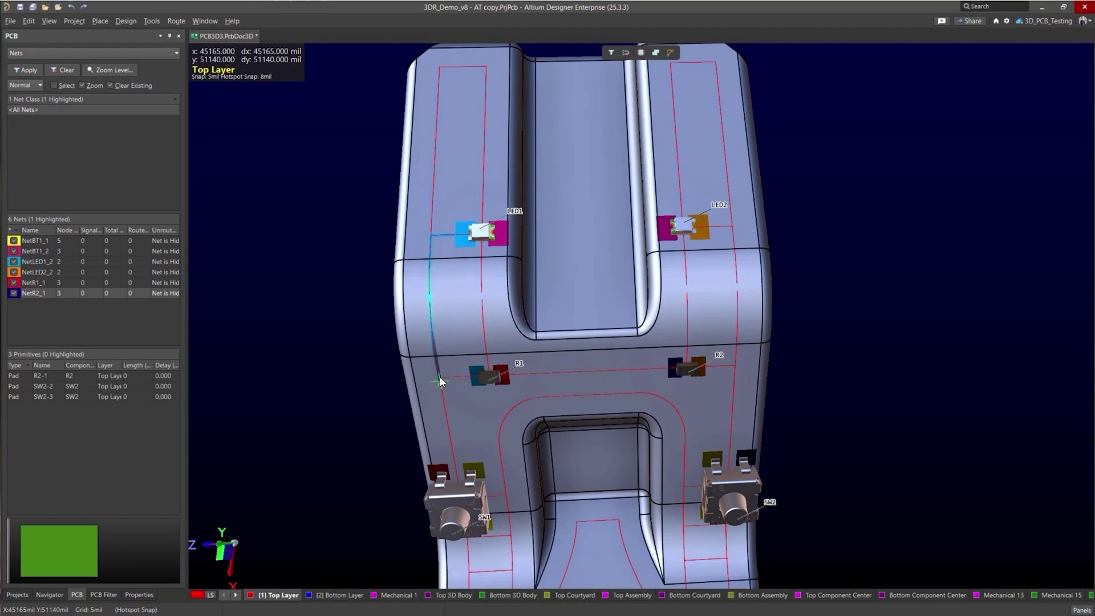
pyautogui.click(476, 373)
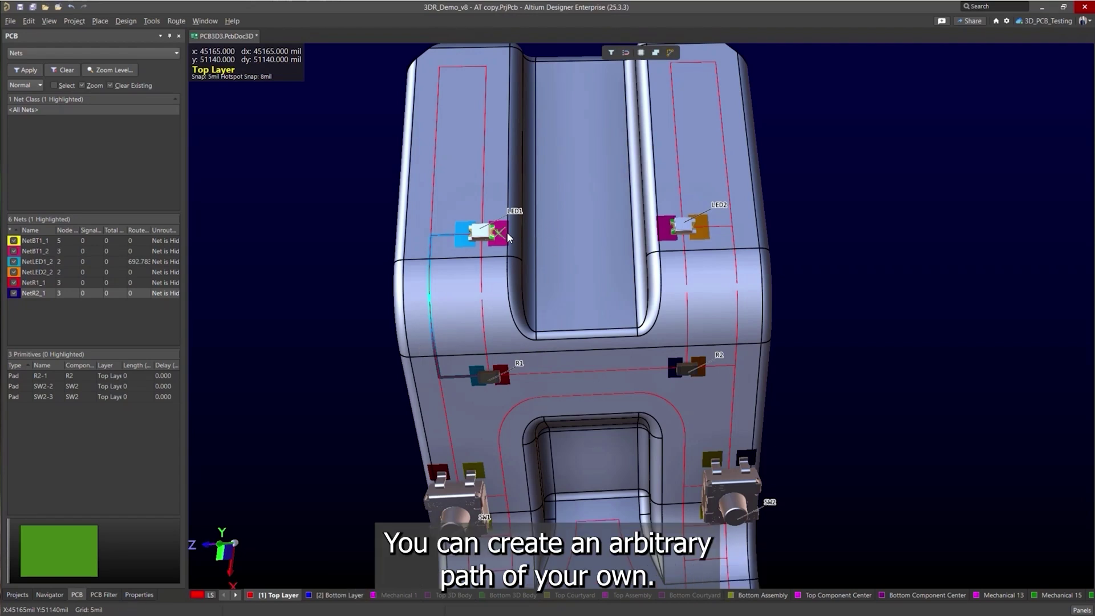
# Route a zig-zag track from LED1 across to LED2's pad.
pyautogui.click(524, 213)
pyautogui.click(539, 175)
pyautogui.click(549, 240)
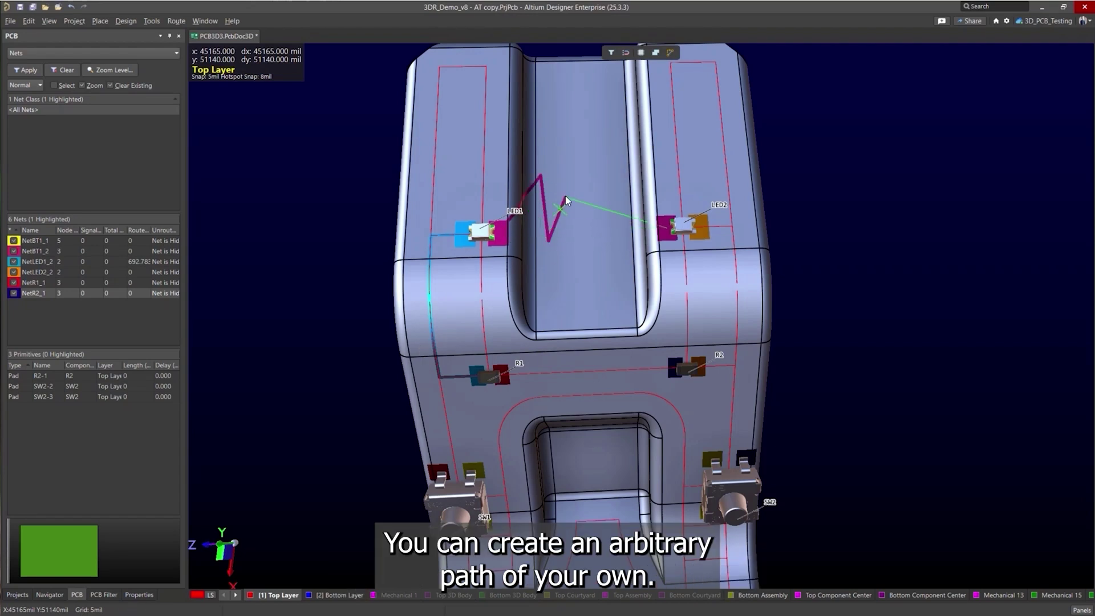
pyautogui.click(612, 232)
pyautogui.click(665, 231)
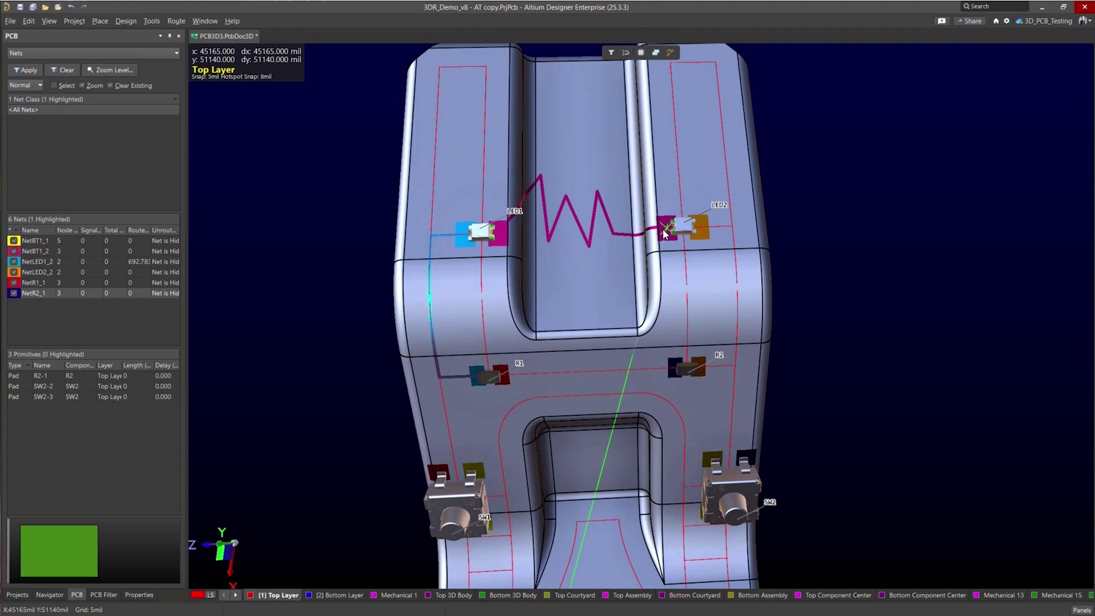
pyautogui.scroll(2, 395, 238)
pyautogui.scroll(-5, 686, 323)
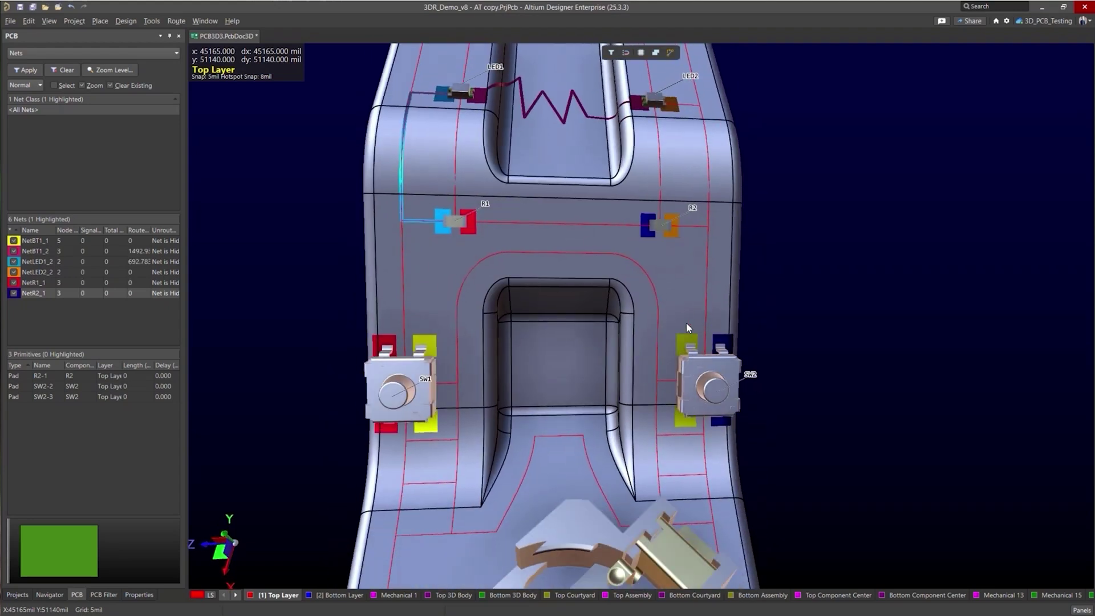
pyautogui.keyDown('ctrl'); pyautogui.scroll(2, 559, 360); pyautogui.keyUp('ctrl')
pyautogui.scroll(-2, 557, 319)
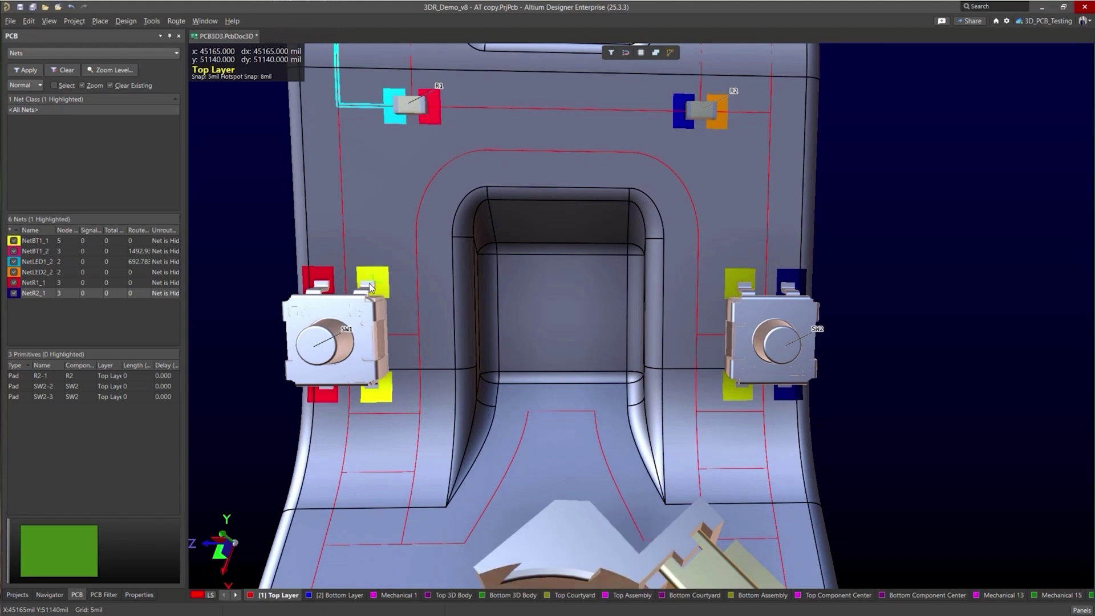
pyautogui.click(385, 282)
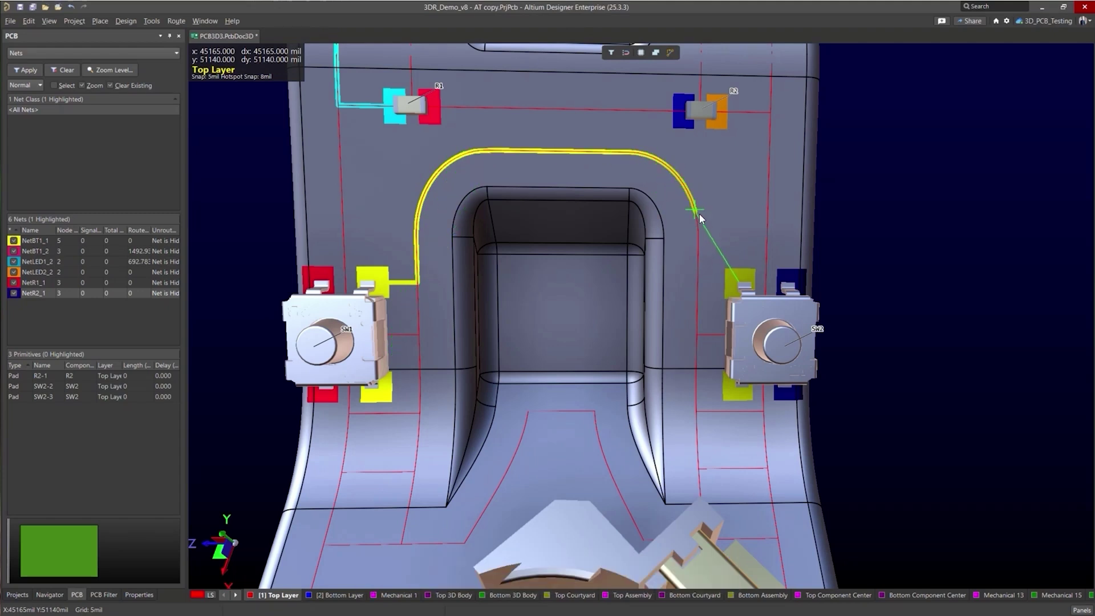
pyautogui.click(739, 283)
pyautogui.hotkey('ctrl', 'z')
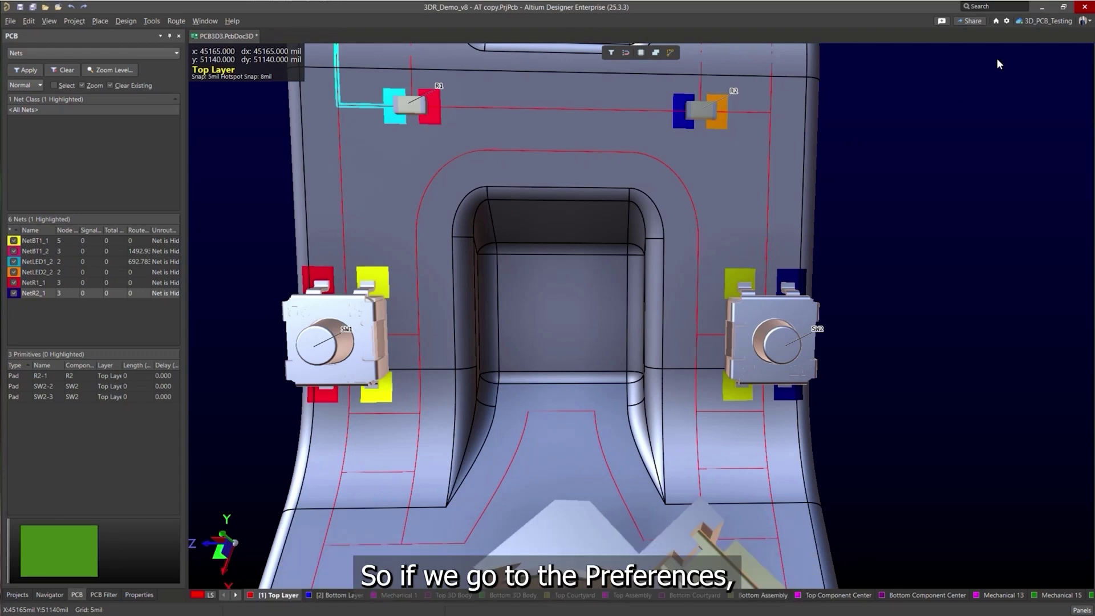
# Set the interactive routing conflict mode to Walkaround Obstacles and confirm the preferences.
pyautogui.click(1006, 22)
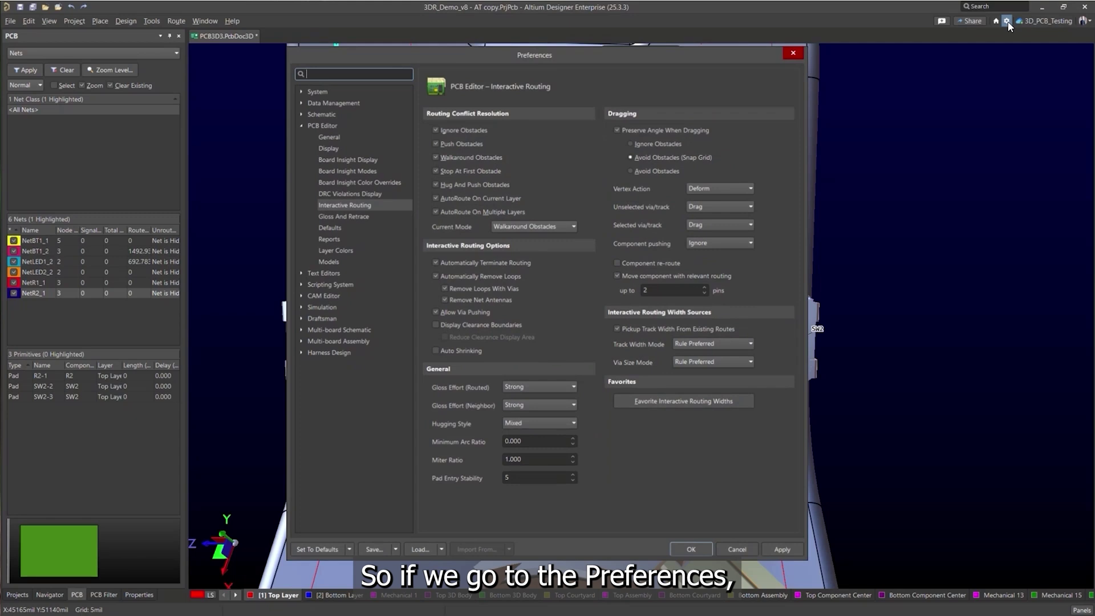
pyautogui.click(560, 228)
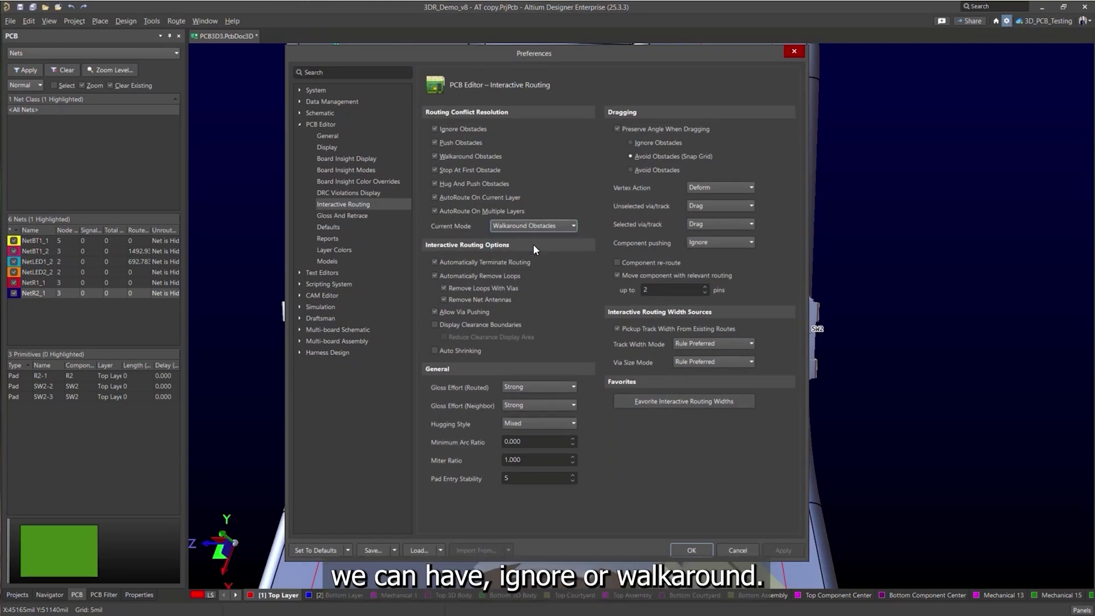
pyautogui.click(696, 549)
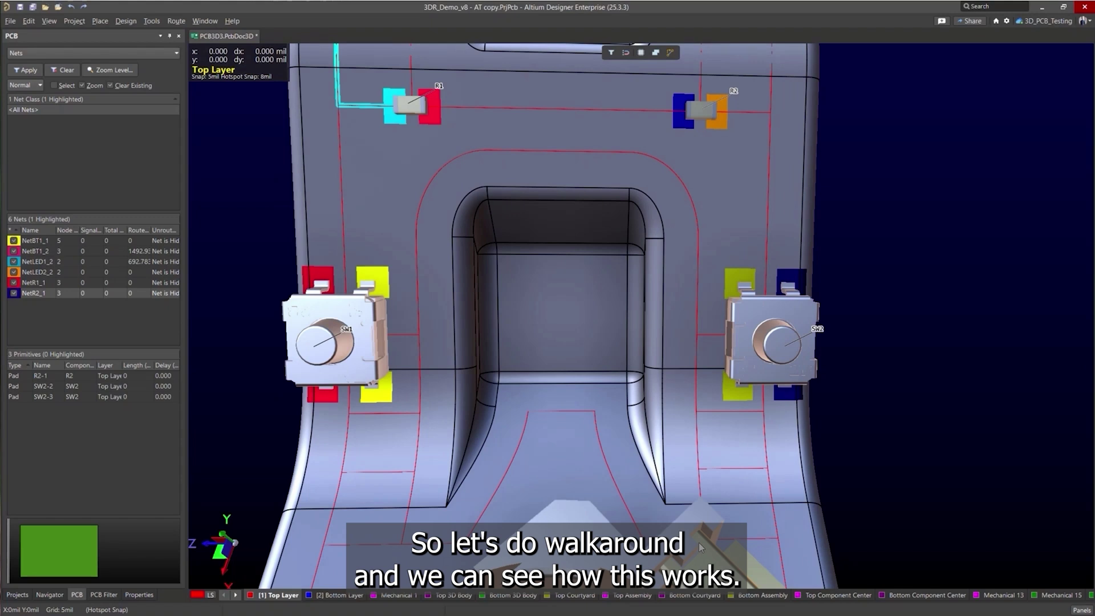
# Try a route from SW1's yellow pad and cancel it, then hide the sketch curves.
pyautogui.moveTo(712, 154); pyautogui.dragTo(703, 224, button='right')
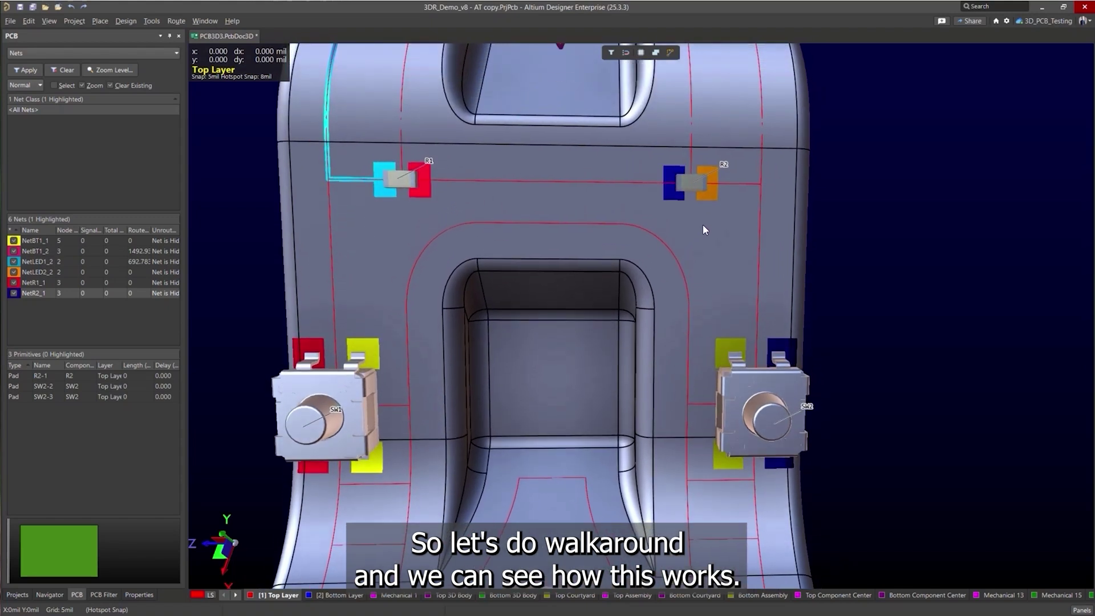
pyautogui.hotkey('ctrl', 'w')
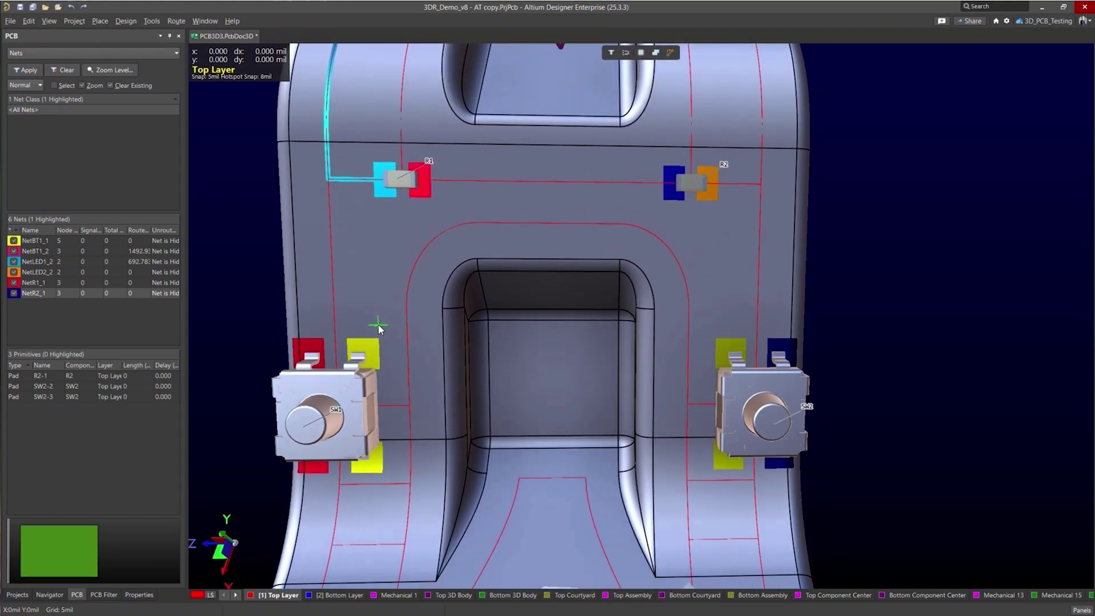
pyautogui.click(367, 355)
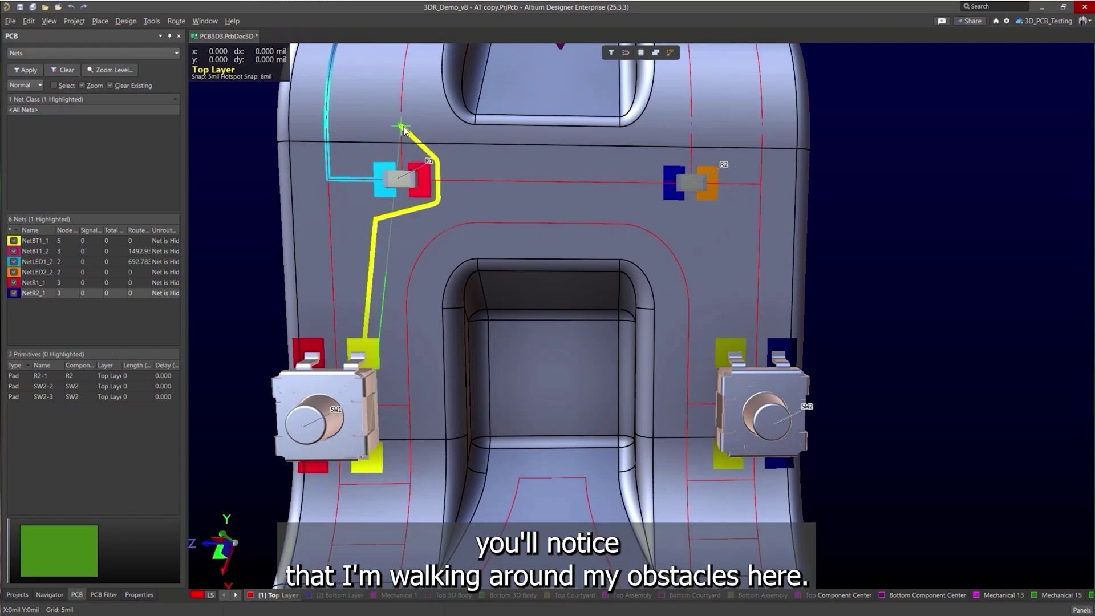
pyautogui.press('Escape')
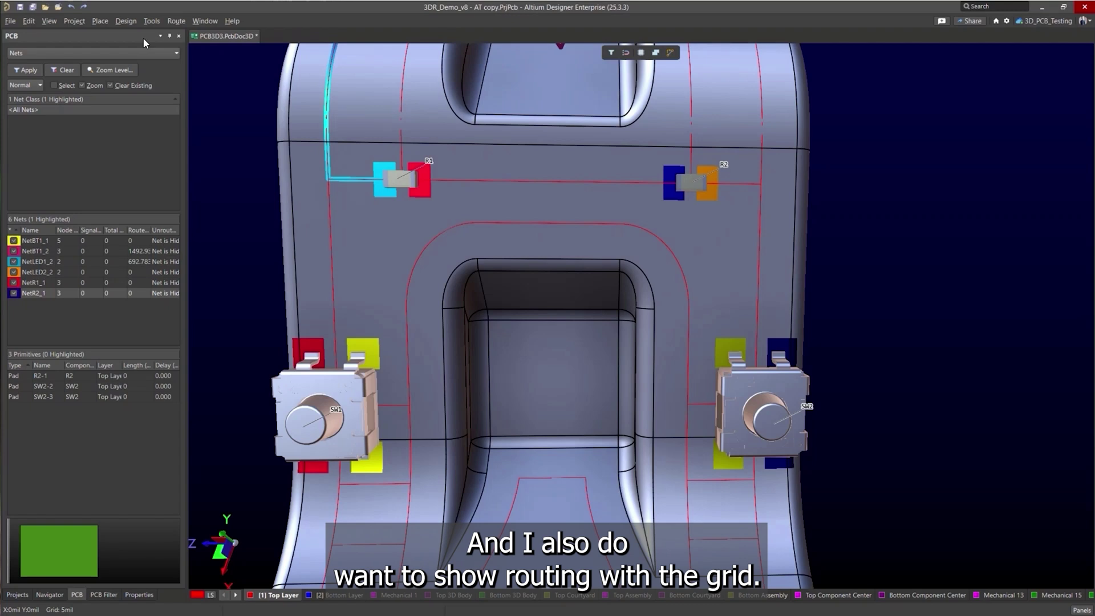
pyautogui.click(57, 21)
pyautogui.click(98, 181)
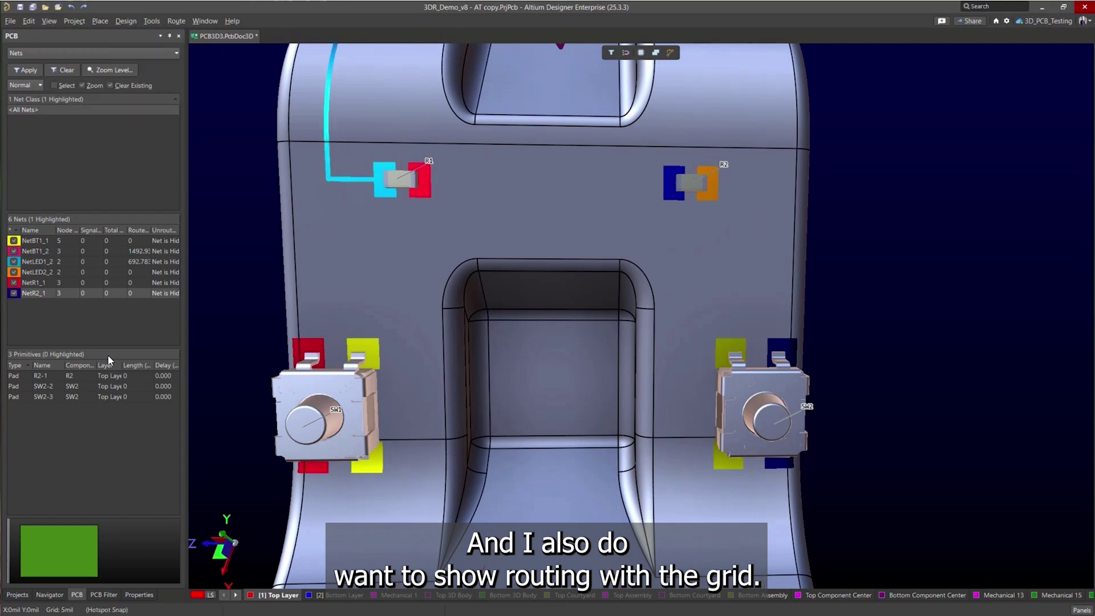
# Turn on the board's alignment grid and route a yellow track from SW1 to SW2's pad.
pyautogui.click(139, 594)
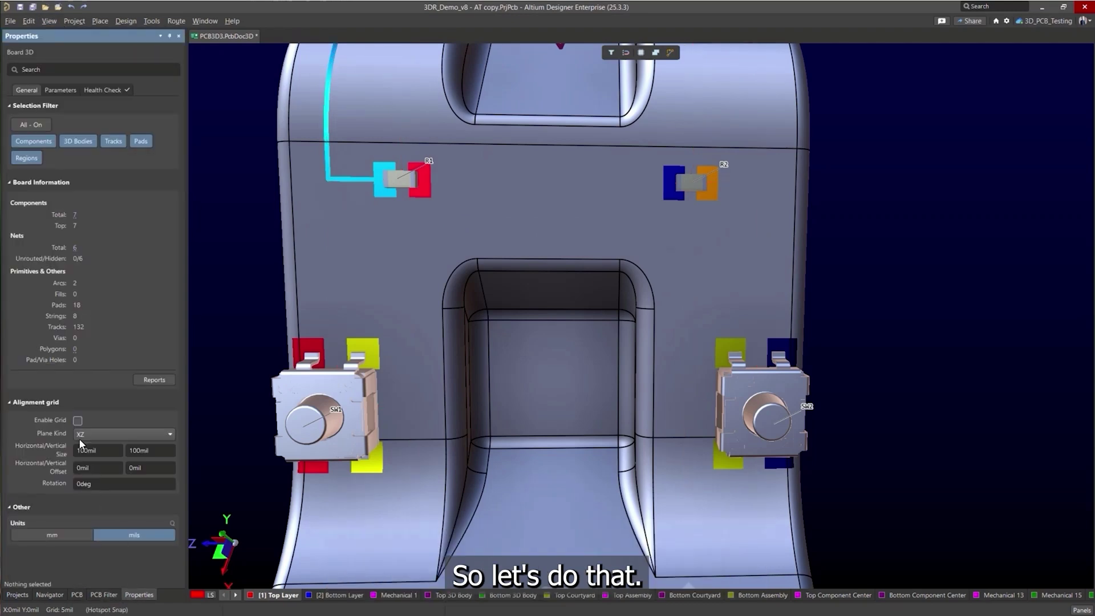
pyautogui.click(77, 422)
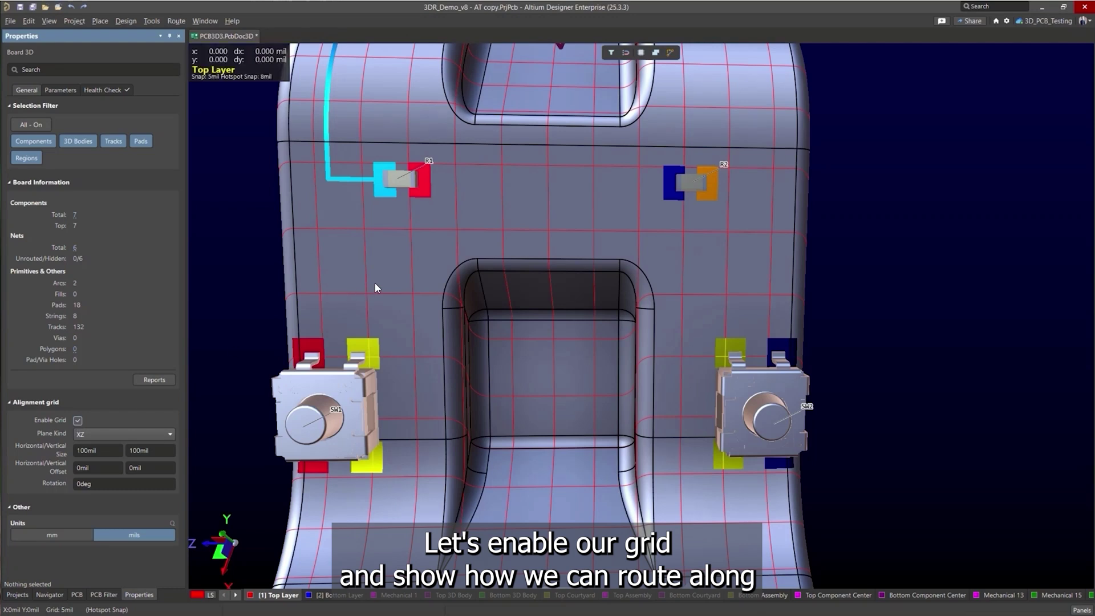
pyautogui.hotkey('ctrl', 'w')
pyautogui.click(367, 358)
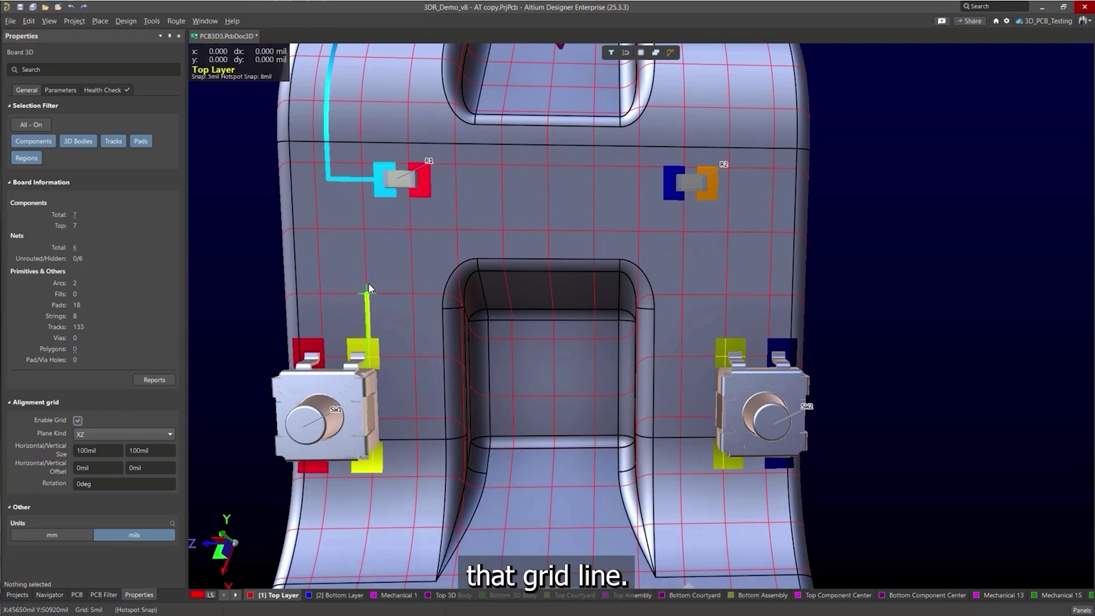
pyautogui.click(409, 230)
pyautogui.click(547, 165)
pyautogui.click(594, 165)
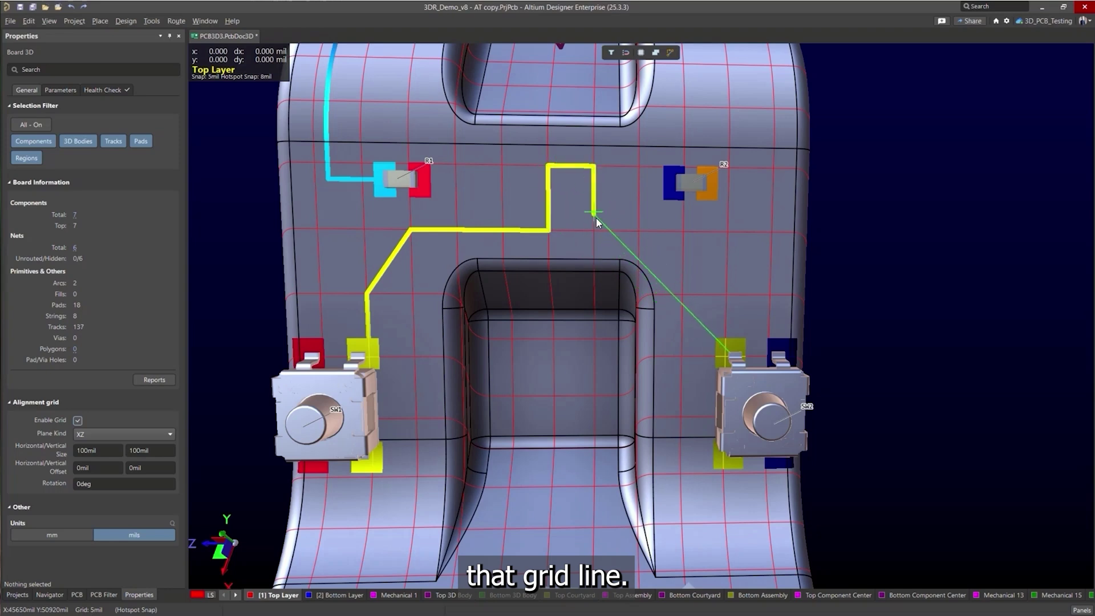
pyautogui.click(726, 232)
pyautogui.click(727, 358)
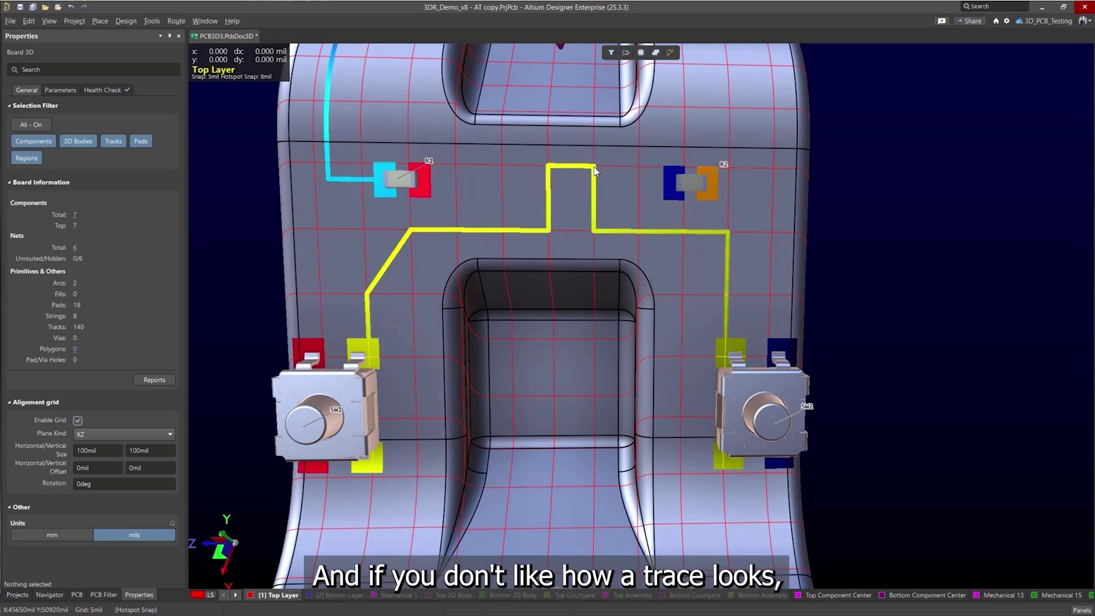
# Drag the notch corners down so the yellow track runs straight.
pyautogui.moveTo(594, 166); pyautogui.dragTo(592, 231)
pyautogui.moveTo(549, 166); pyautogui.dragTo(549, 231)
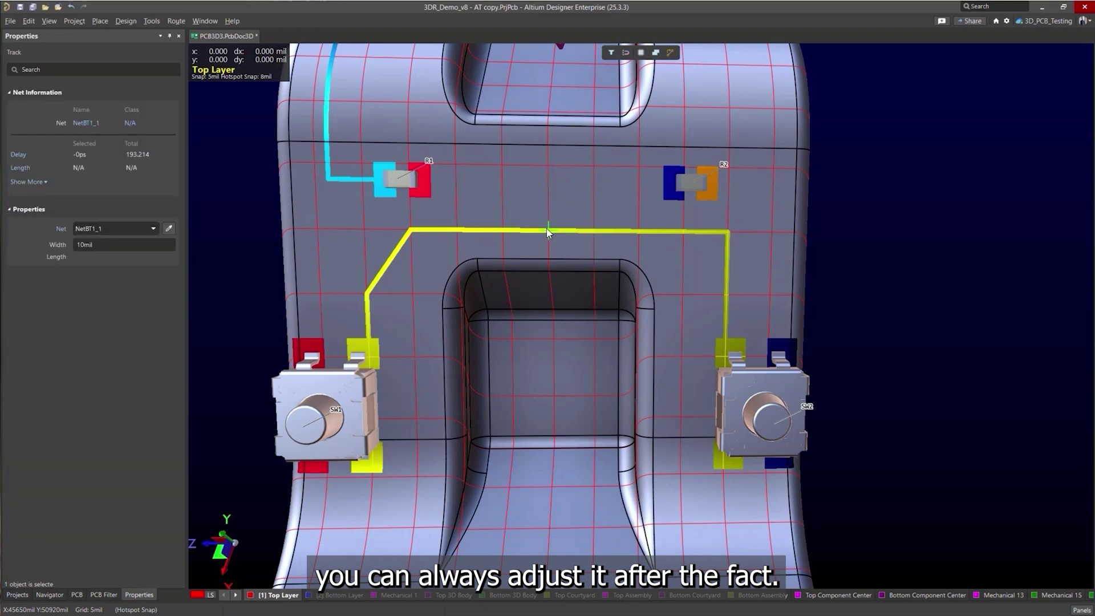
pyautogui.moveTo(366, 293); pyautogui.dragTo(365, 230)
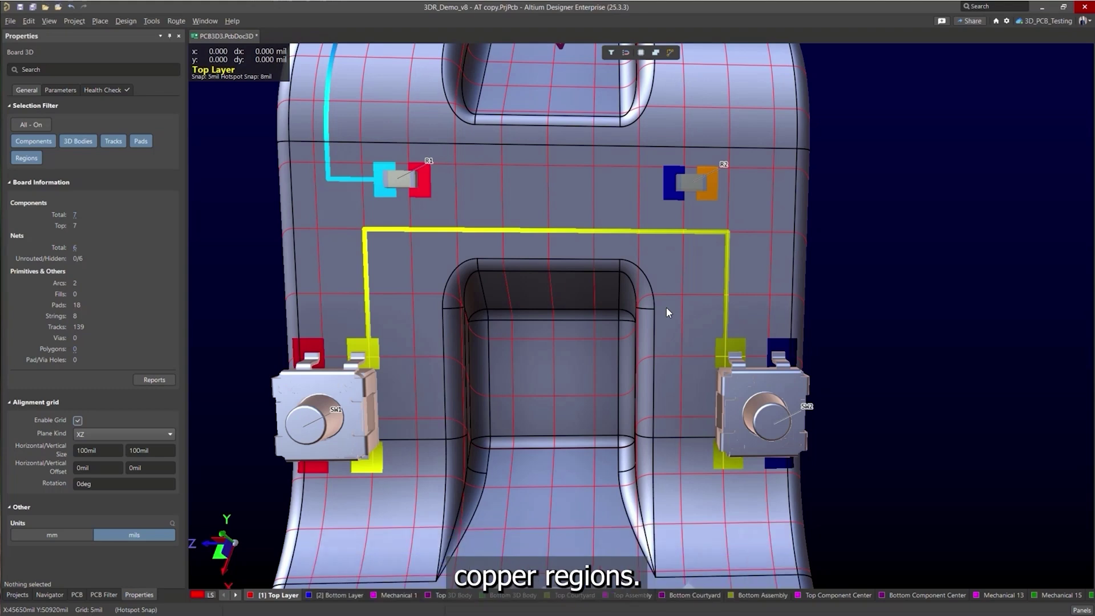
# Remove the battery holder and draw a stepped L-shaped solid copper region on the flat board end.
pyautogui.keyDown('shift'); pyautogui.moveTo(577, 363); pyautogui.dragTo(563, 266, button='right'); pyautogui.keyUp('shift')
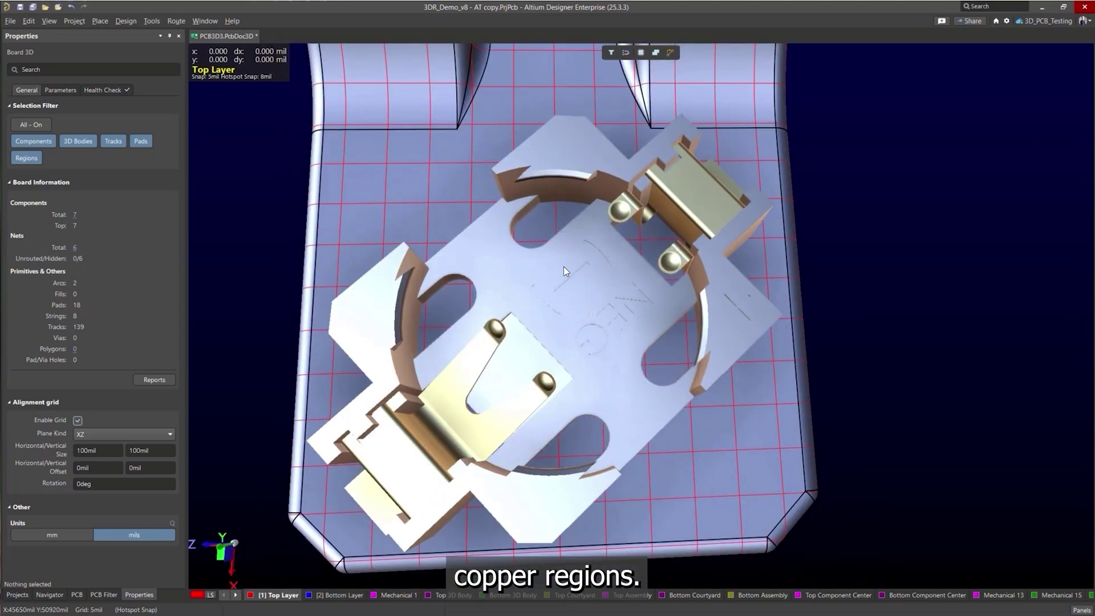
pyautogui.hotkey('ctrl', 'z')
pyautogui.press('p')
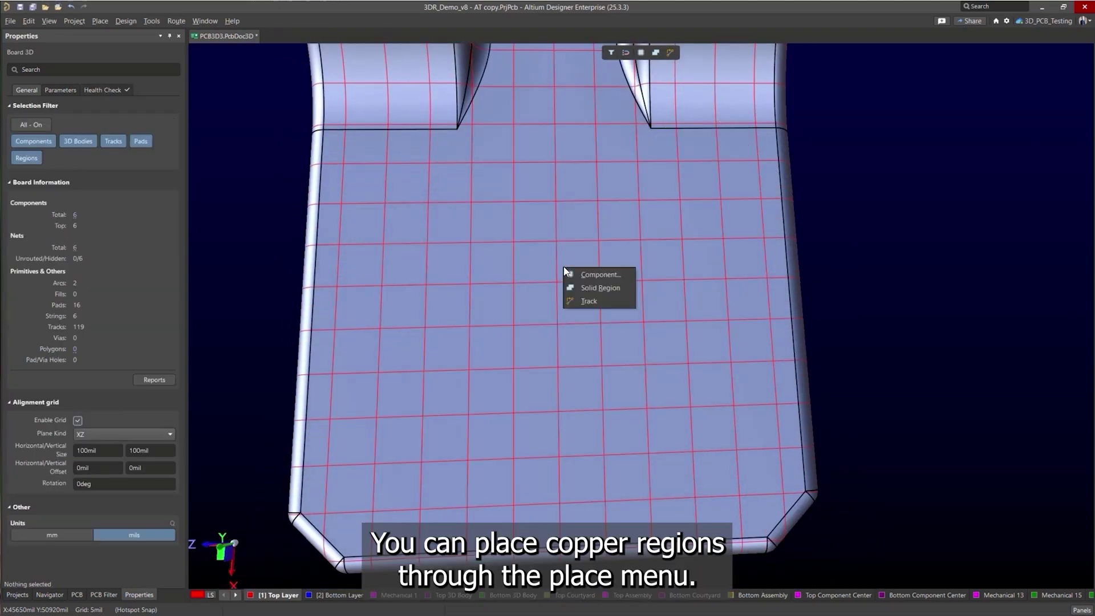
pyautogui.click(615, 286)
pyautogui.click(640, 238)
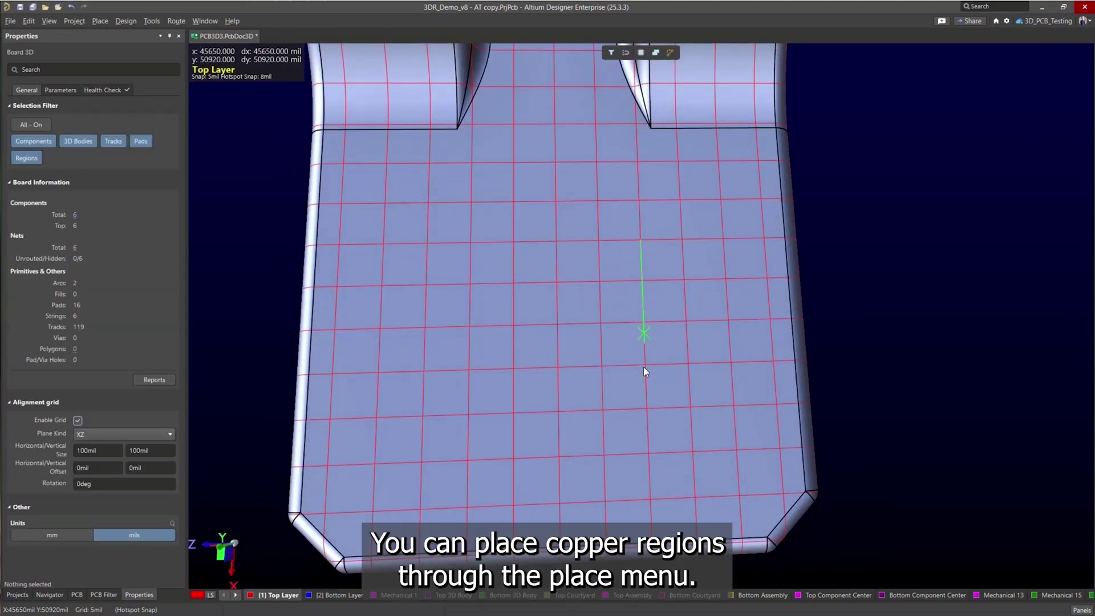
pyautogui.click(647, 407)
pyautogui.click(466, 414)
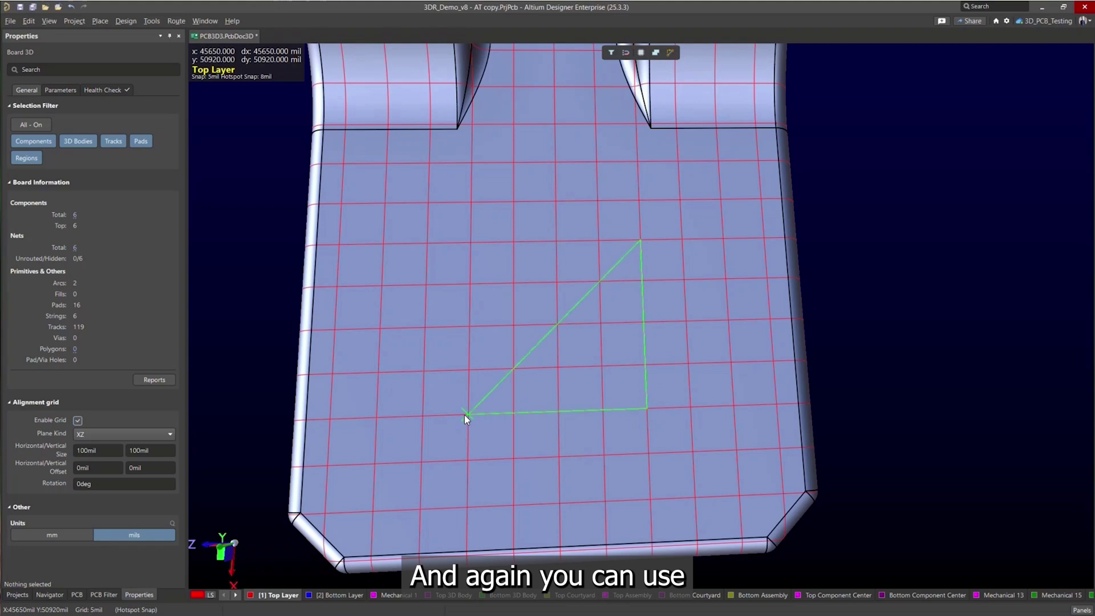
pyautogui.click(551, 326)
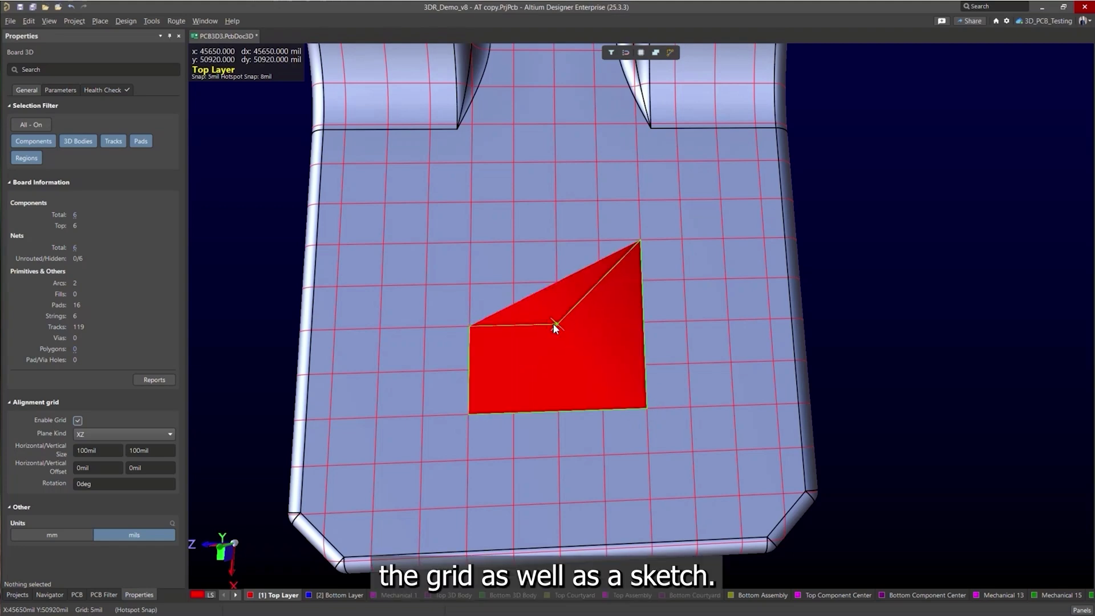
pyautogui.click(553, 323)
pyautogui.click(554, 284)
pyautogui.rightClick(554, 284)
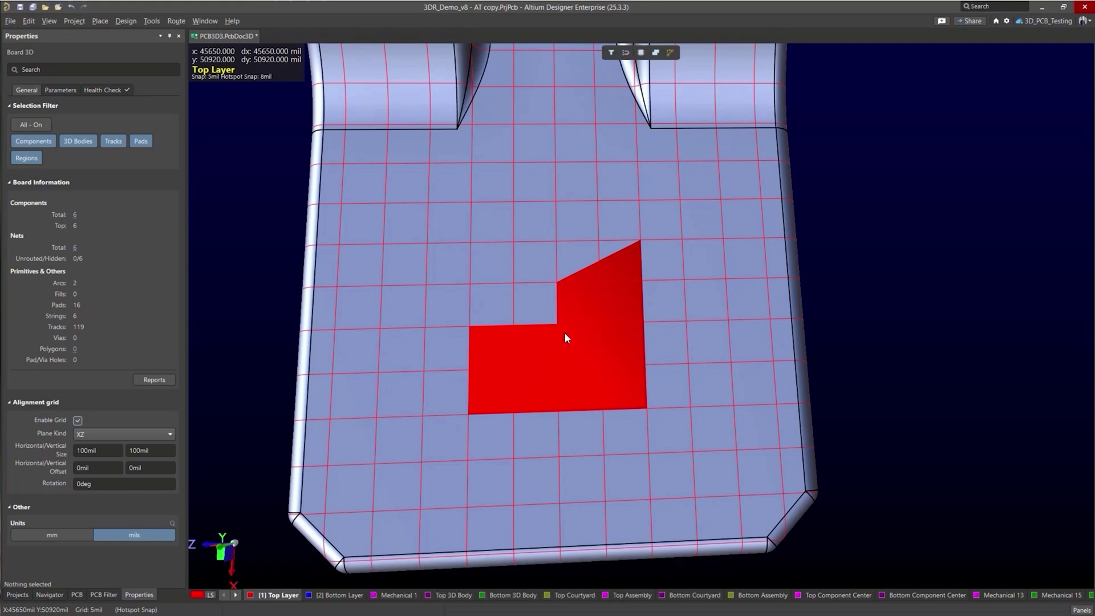
# Turn off the alignment grid and show the board's sketches again.
pyautogui.click(78, 420)
pyautogui.click(77, 420)
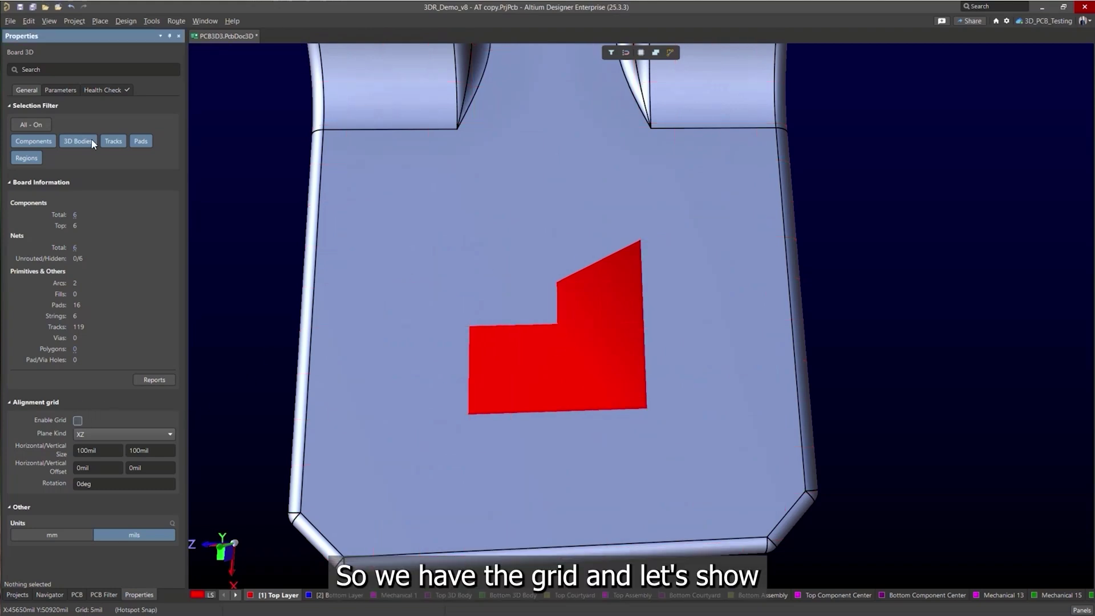
pyautogui.click(51, 20)
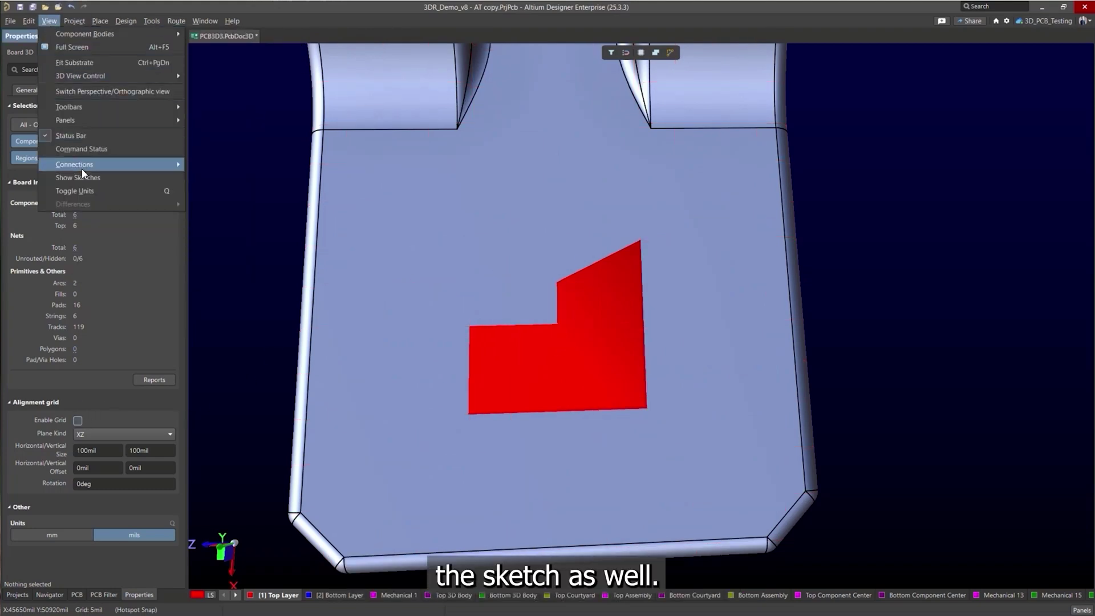
pyautogui.click(88, 174)
pyautogui.keyDown('ctrl'); pyautogui.scroll(5, 583, 214); pyautogui.keyUp('ctrl')
pyautogui.keyDown('ctrl'); pyautogui.scroll(-3, 535, 234); pyautogui.keyUp('ctrl')
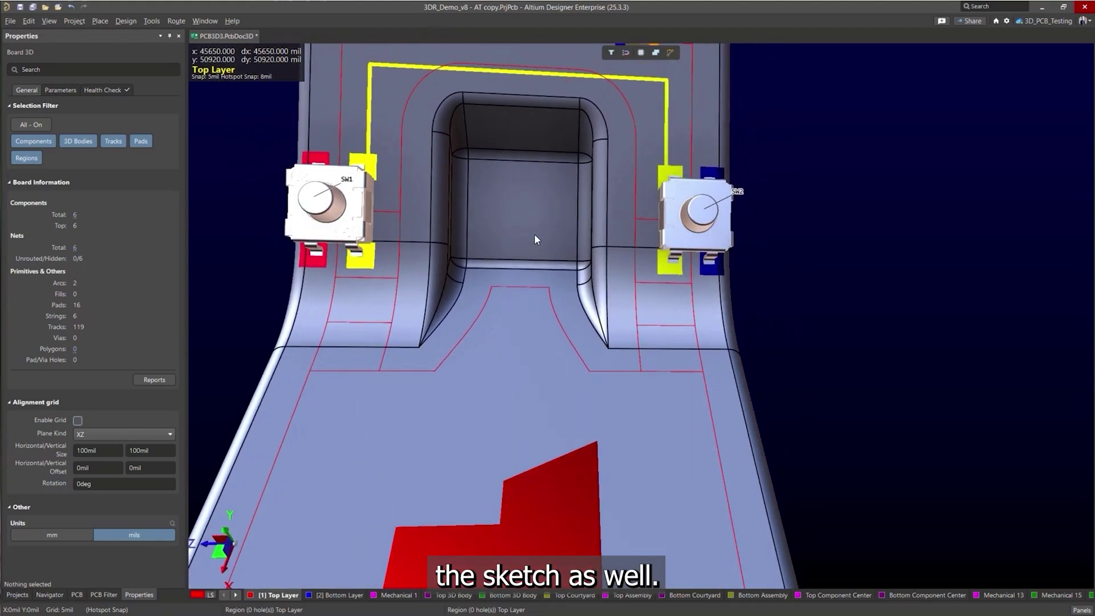
pyautogui.moveTo(535, 234); pyautogui.dragTo(558, 269, button='right')
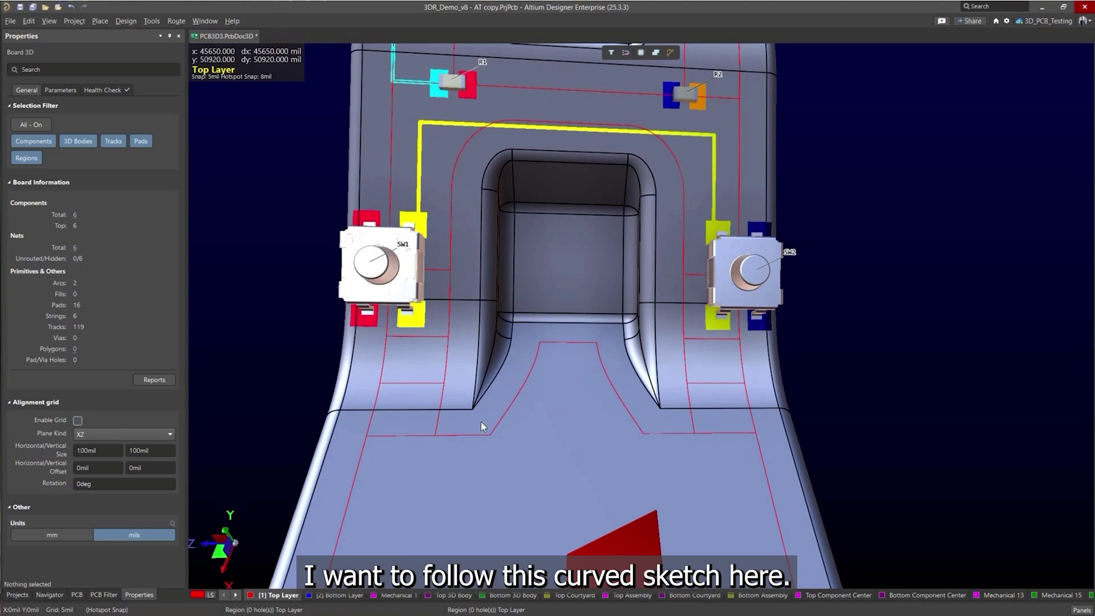
# Delete the yellow track and draw a solid copper region tracing the curved sketch around the cutout.
pyautogui.click(420, 150)
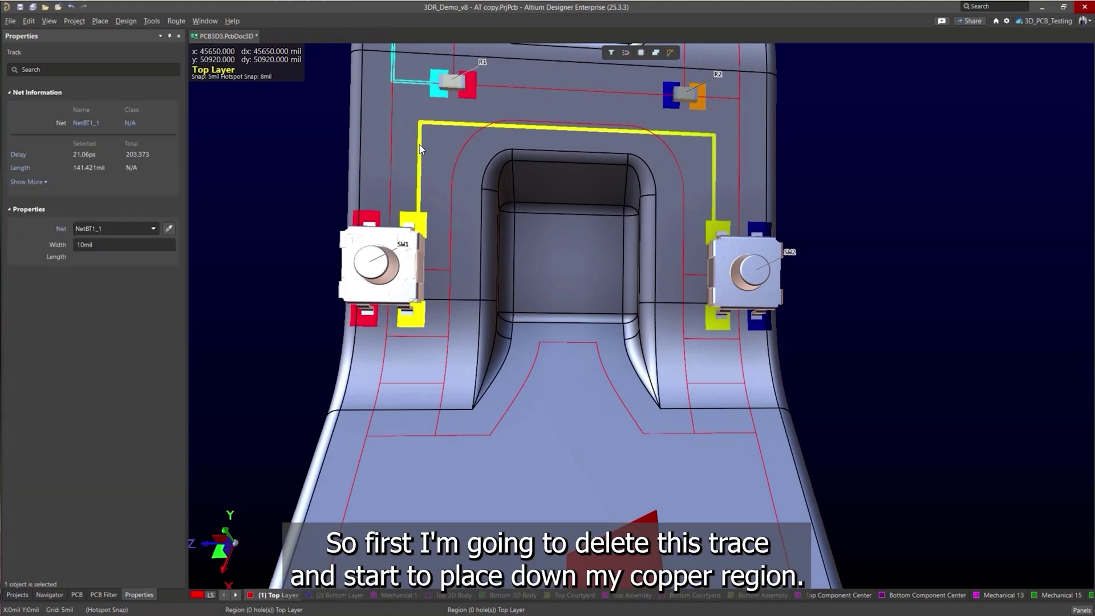
pyautogui.press('Delete')
pyautogui.press('p')
pyautogui.click(462, 214)
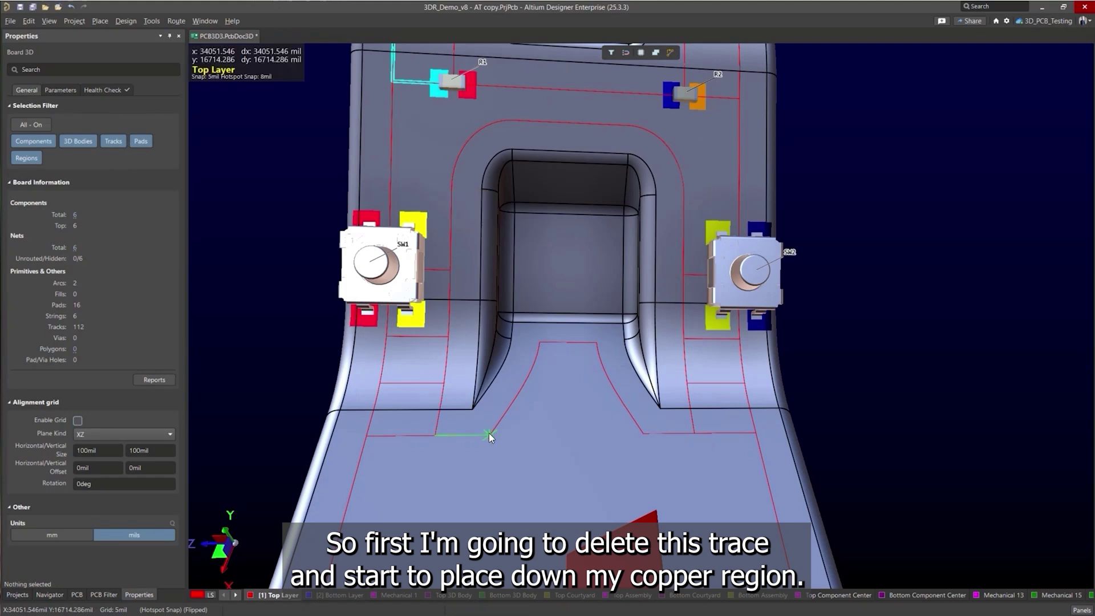
pyautogui.click(489, 434)
pyautogui.click(539, 344)
pyautogui.click(595, 342)
pyautogui.click(643, 433)
pyautogui.click(693, 432)
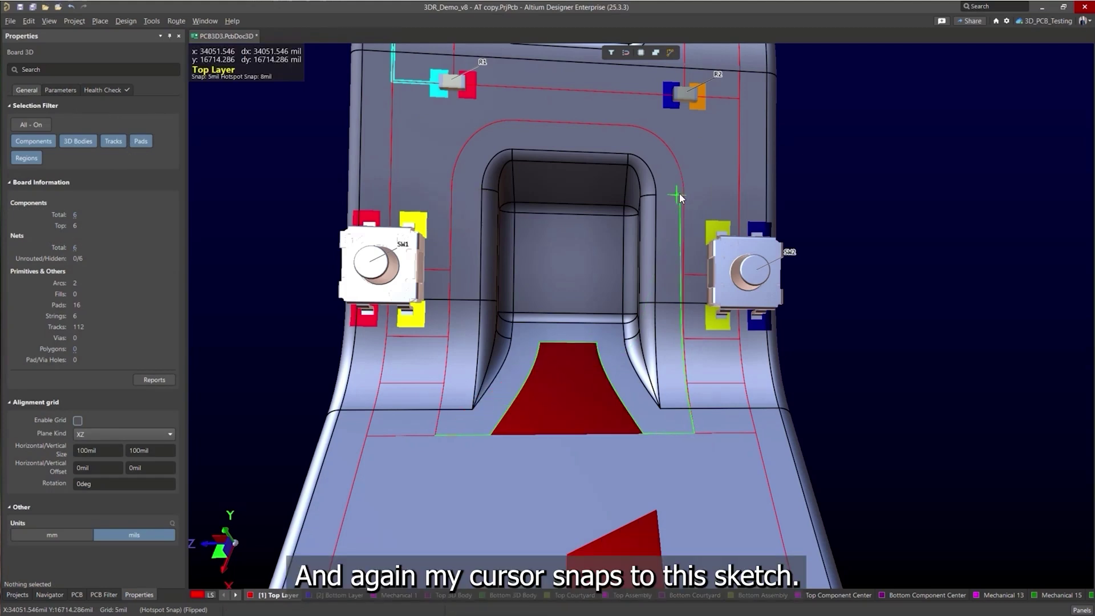
pyautogui.click(676, 162)
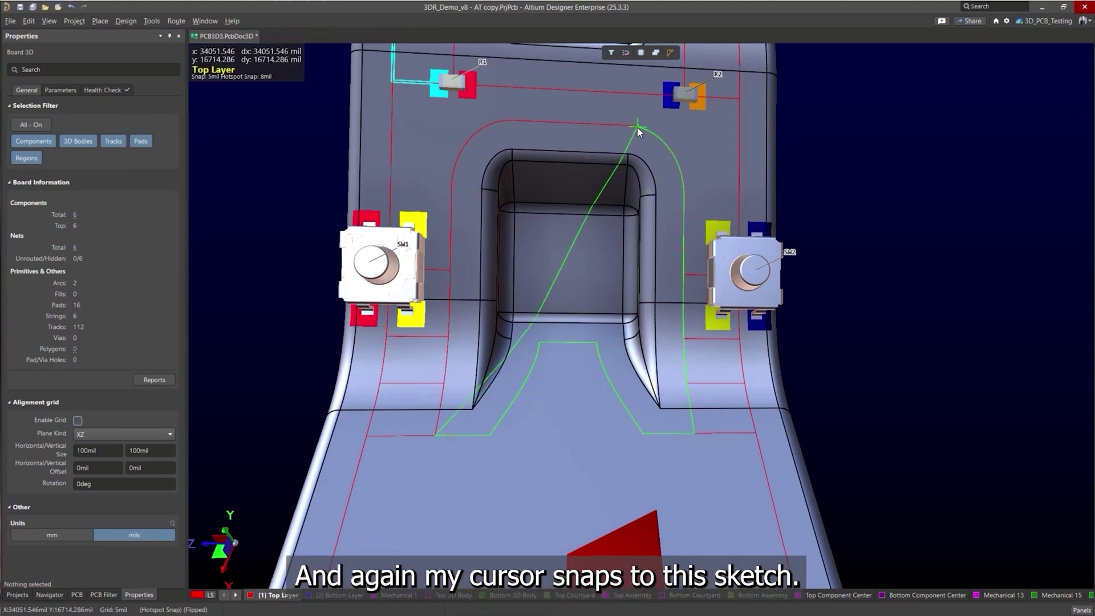
pyautogui.click(489, 122)
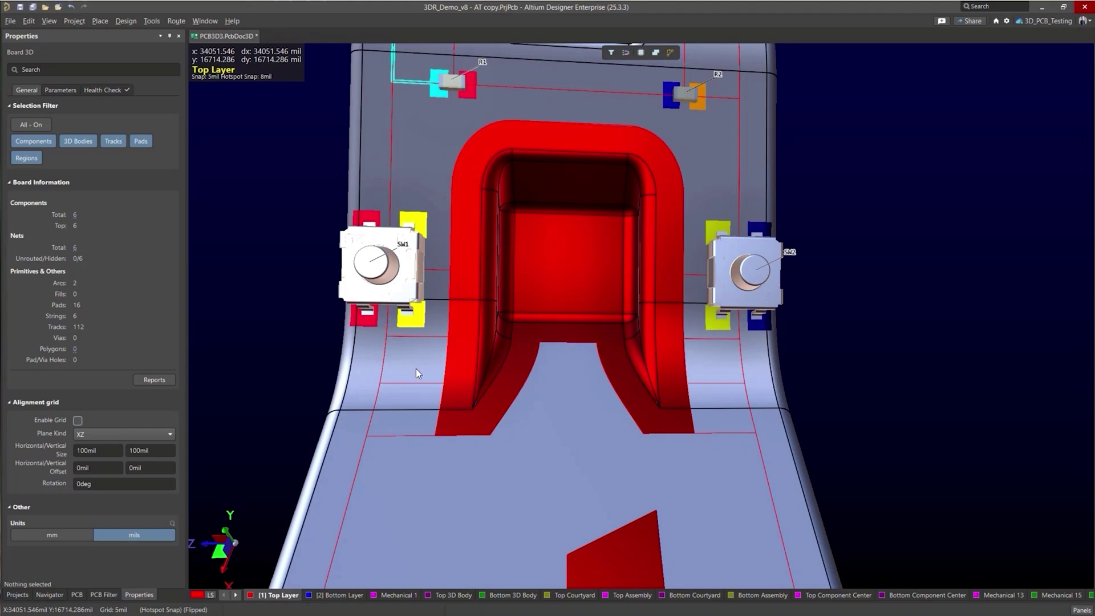
# Orbit and tilt the board to inspect the new curved copper region.
pyautogui.keyDown('shift'); pyautogui.moveTo(408, 375); pyautogui.dragTo(325, 392, button='right'); pyautogui.keyUp('shift')
pyautogui.keyDown('ctrl'); pyautogui.scroll(-5, 325, 393); pyautogui.keyUp('ctrl')
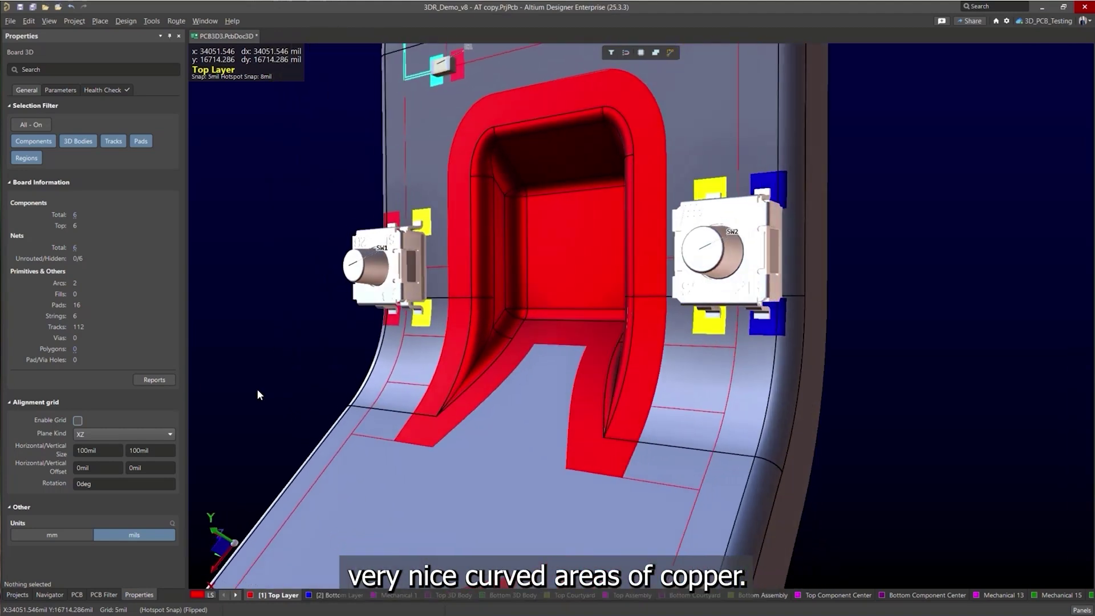
pyautogui.keyDown('shift'); pyautogui.moveTo(542, 320); pyautogui.dragTo(532, 341, button='right'); pyautogui.keyUp('shift')
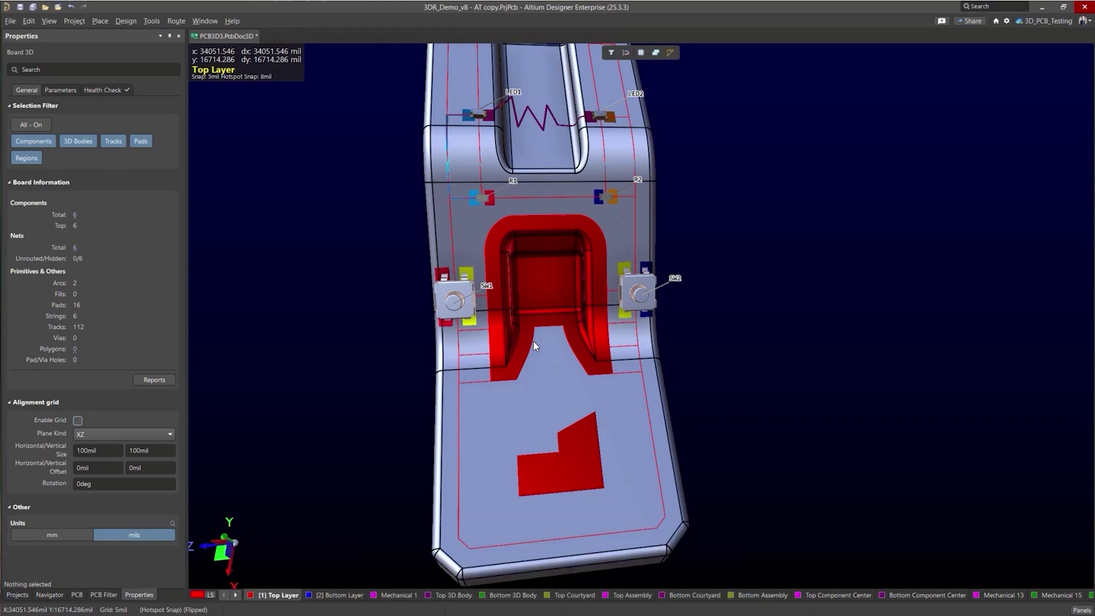
# Export the board through 3D-MID as the STEP file PCB3D3_555.
pyautogui.click(10, 20)
pyautogui.moveTo(59, 229)
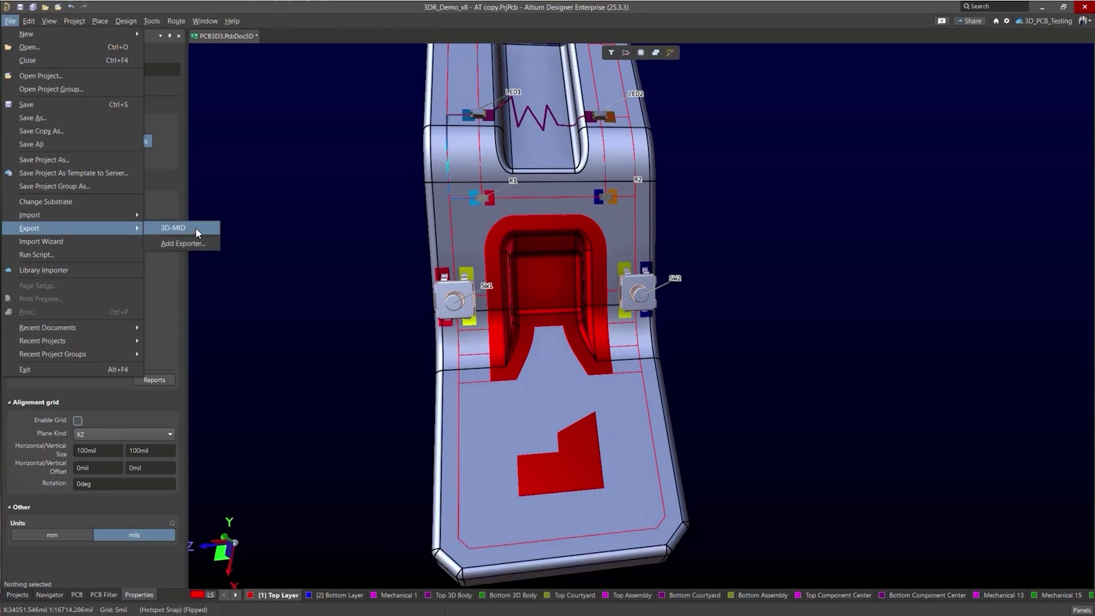
pyautogui.click(210, 229)
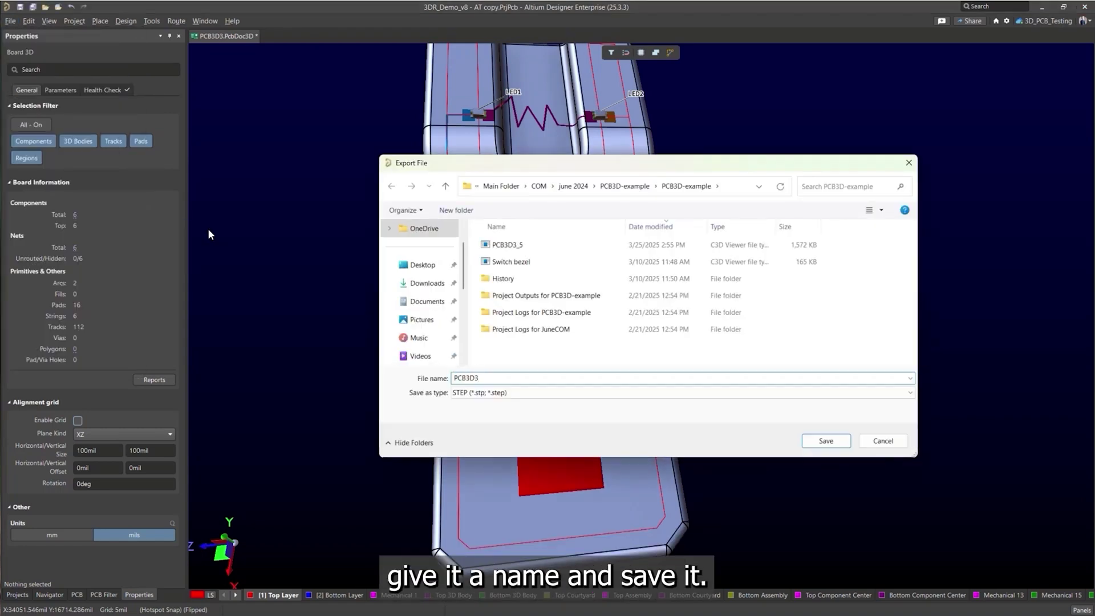
pyautogui.write('_555')
pyautogui.click(833, 440)
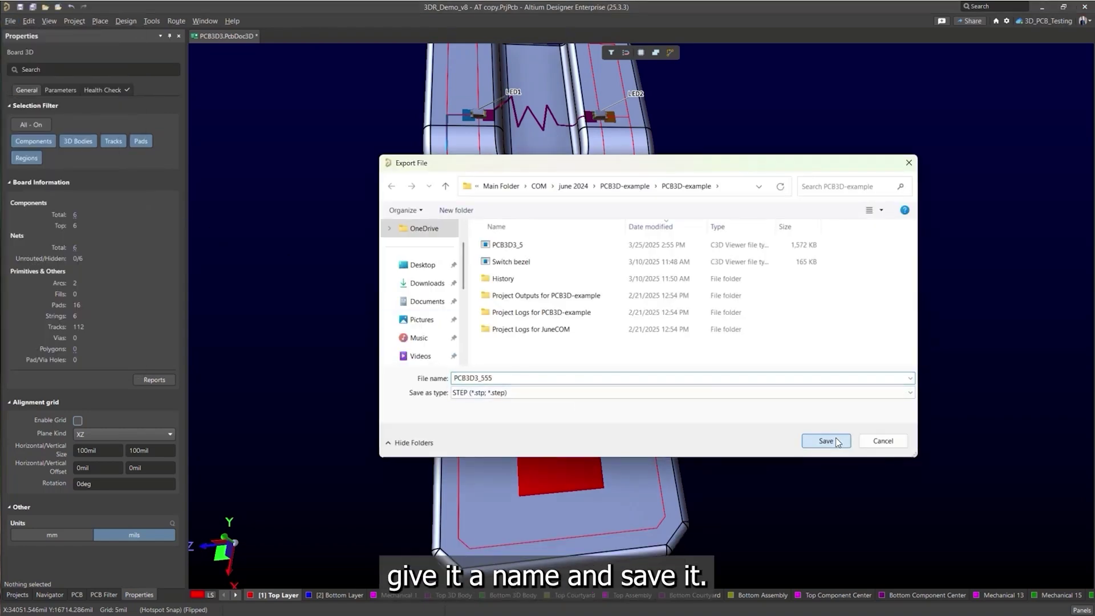
pyautogui.click(608, 337)
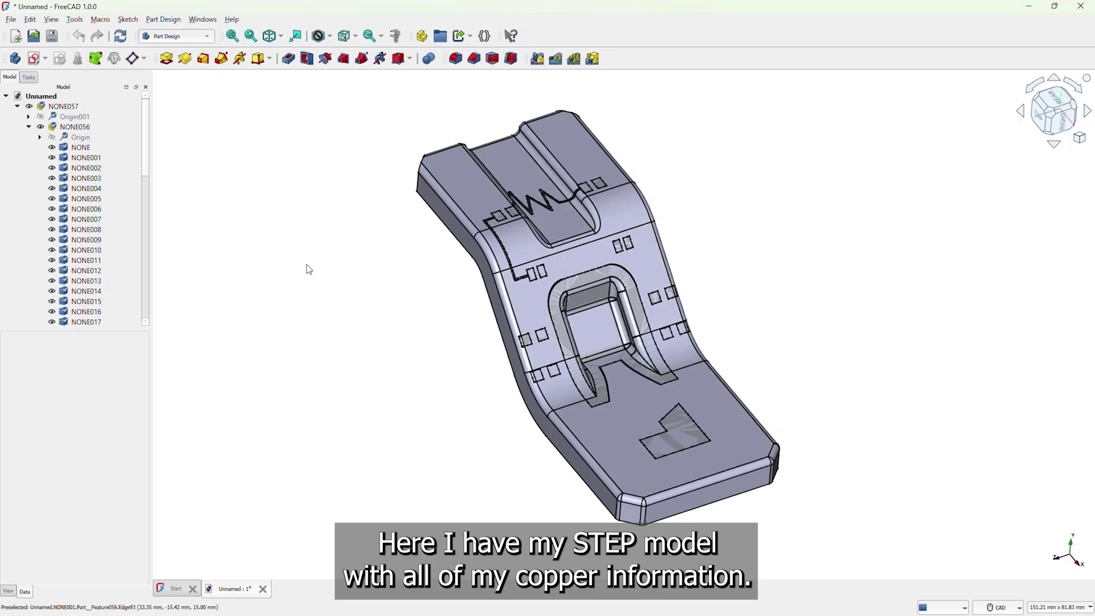
# Select the NONE, NONE013 and NONE006 parts in FreeCAD's Model tree to inspect their geometry.
pyautogui.click(77, 148)
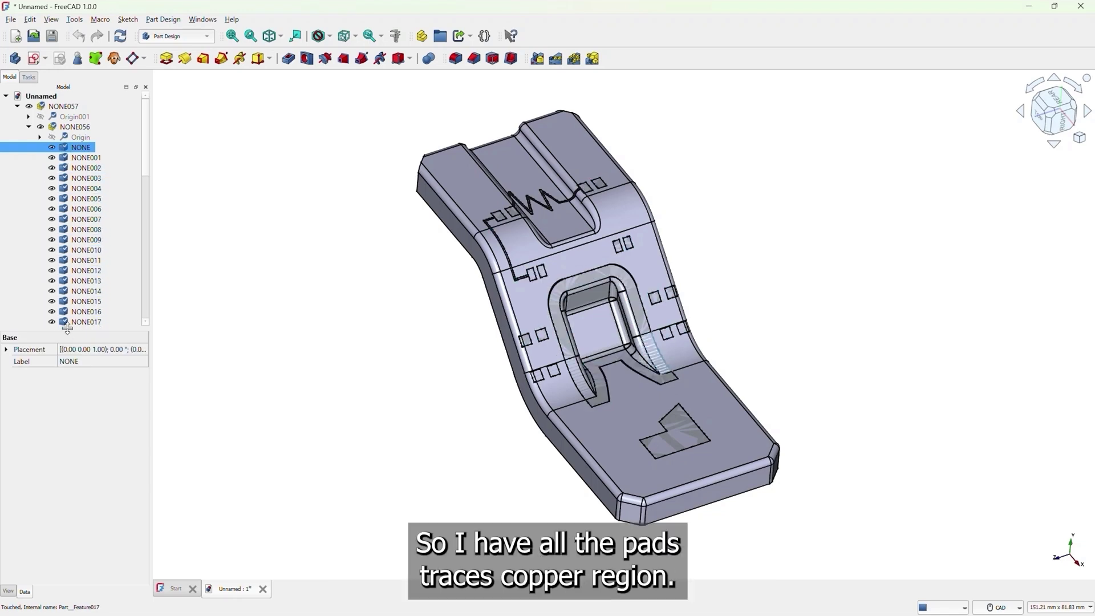
pyautogui.click(85, 280)
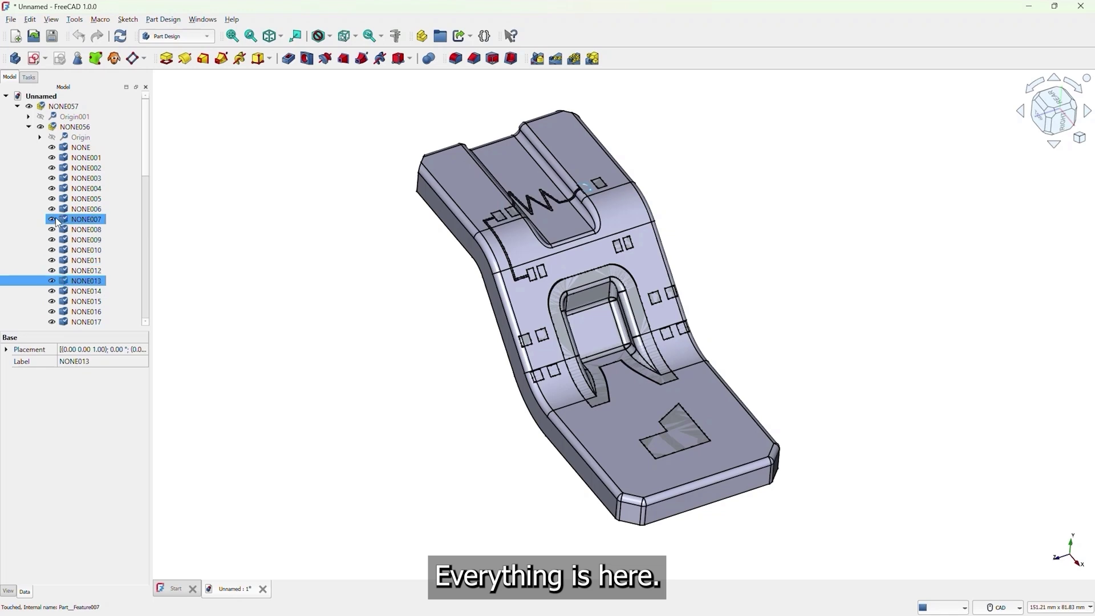
pyautogui.click(79, 209)
# Switch to the PCB3D3_555.txt pick-and-place file listing component centres and rotations.
pyautogui.hotkey('alt', 'Tab')
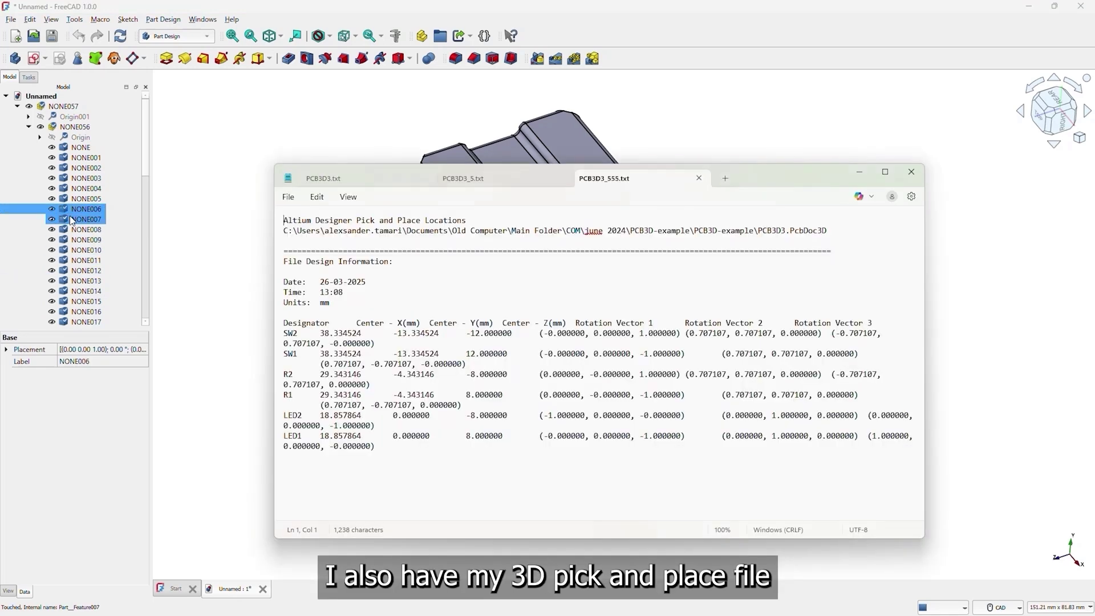